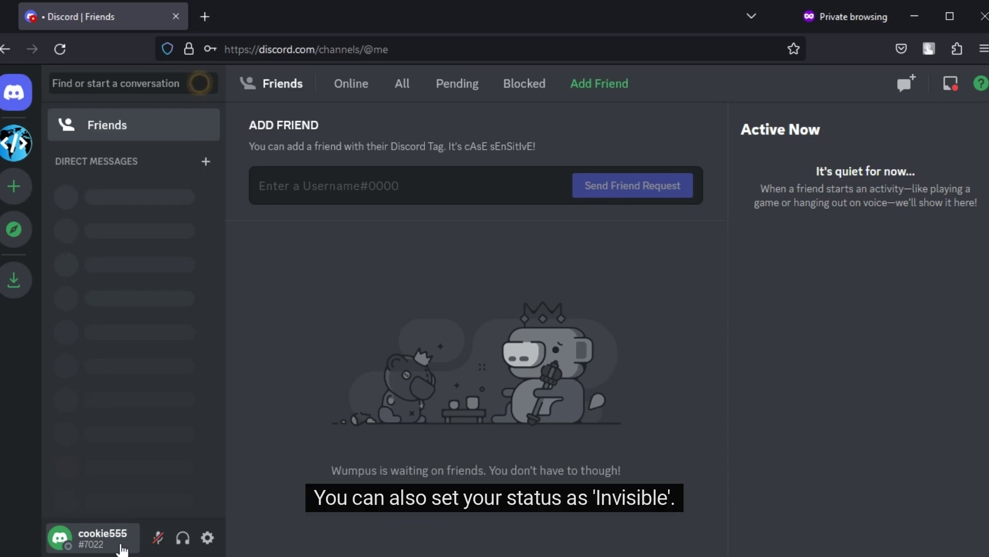
Check the profile status options and leave the status set to Invisible.
click(122, 550)
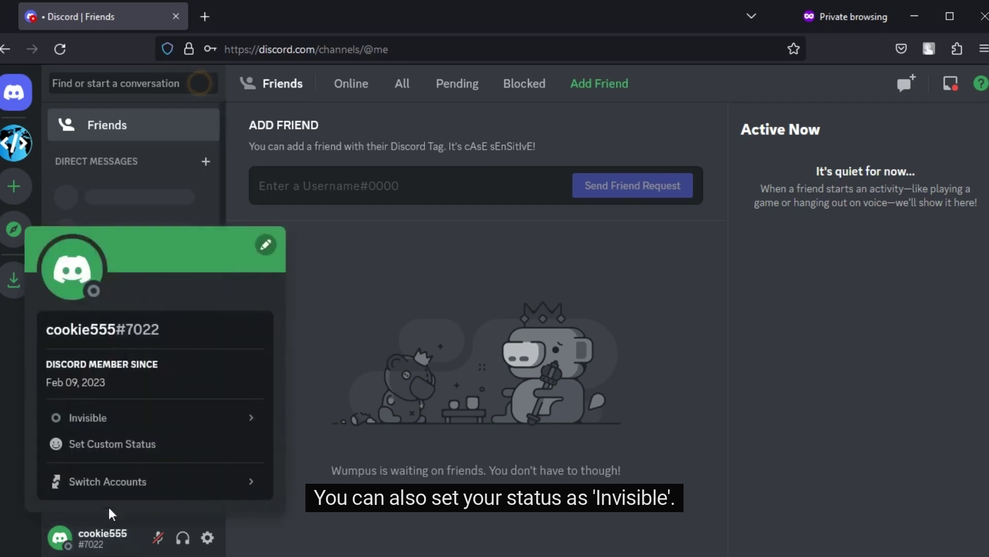
mouse_move(137, 414)
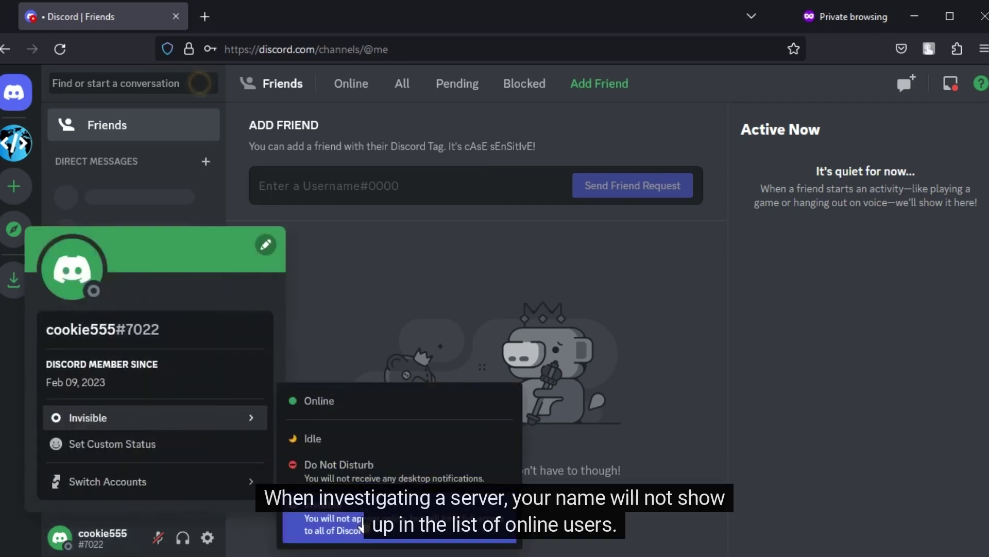
click(549, 510)
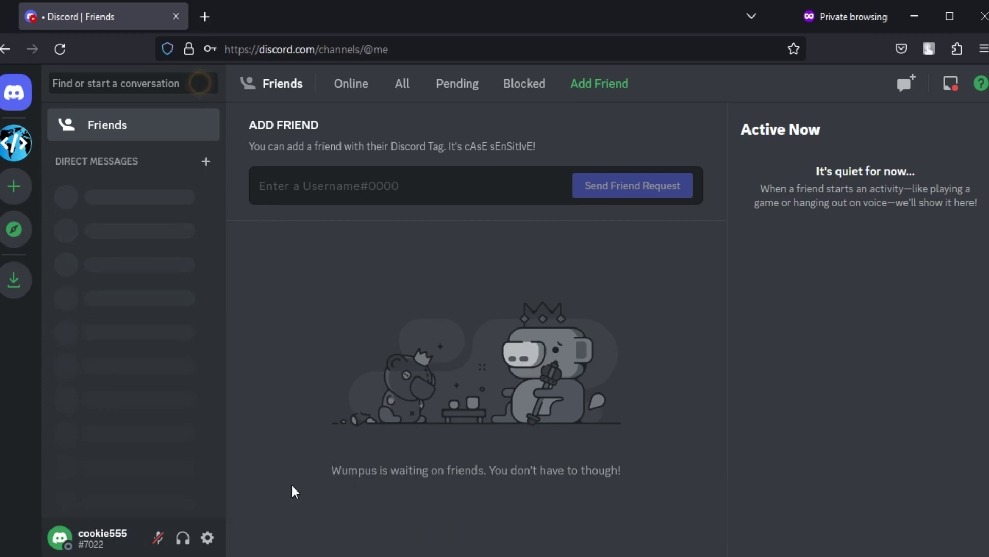
Confirm Developer Mode is on in Advanced settings, then return to Friends.
click(207, 538)
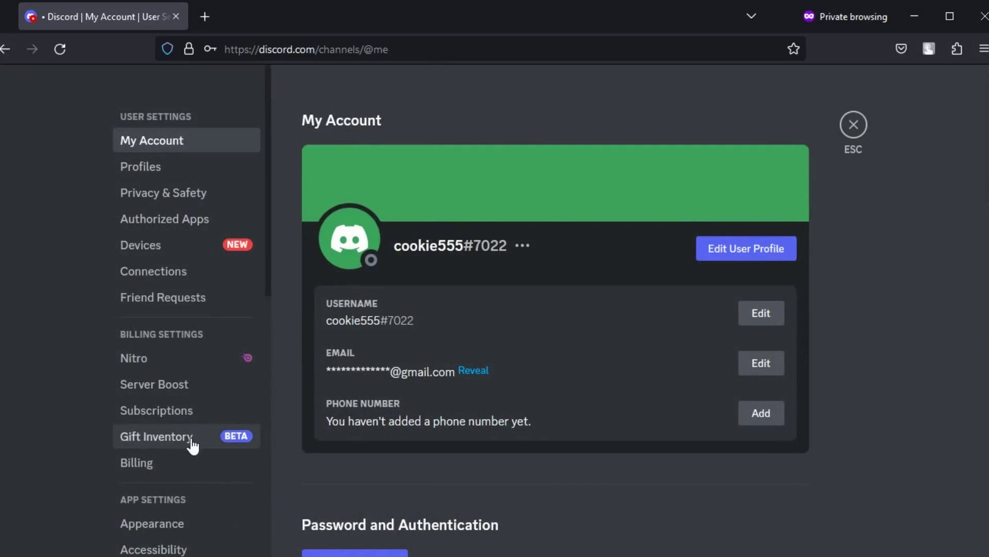
scroll(196, 463, down, 5)
scroll(199, 470, down, 2)
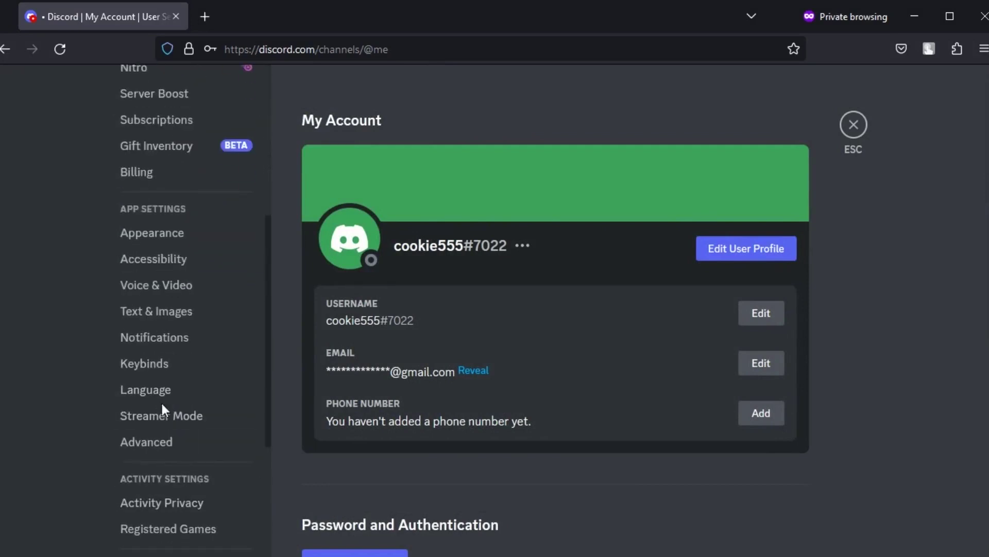
click(161, 442)
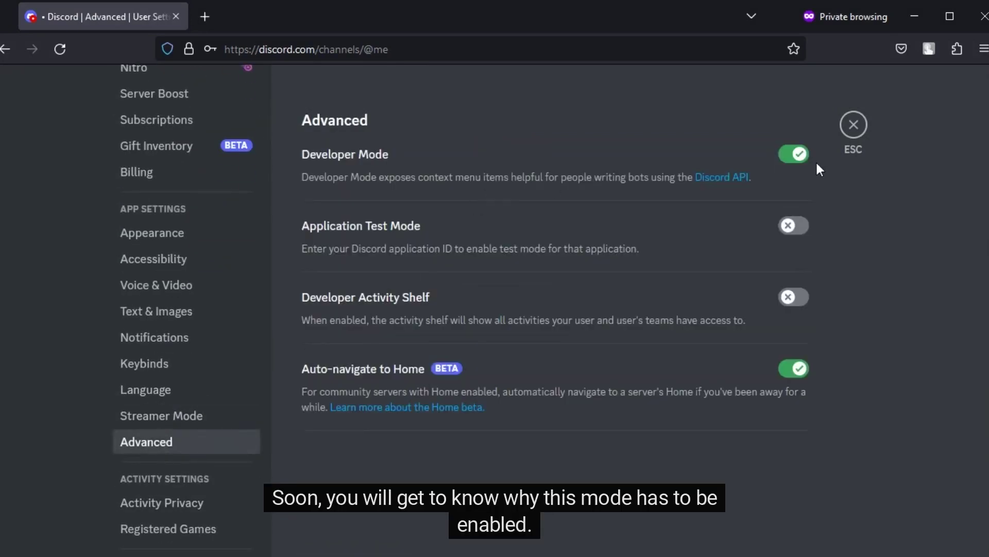
click(854, 126)
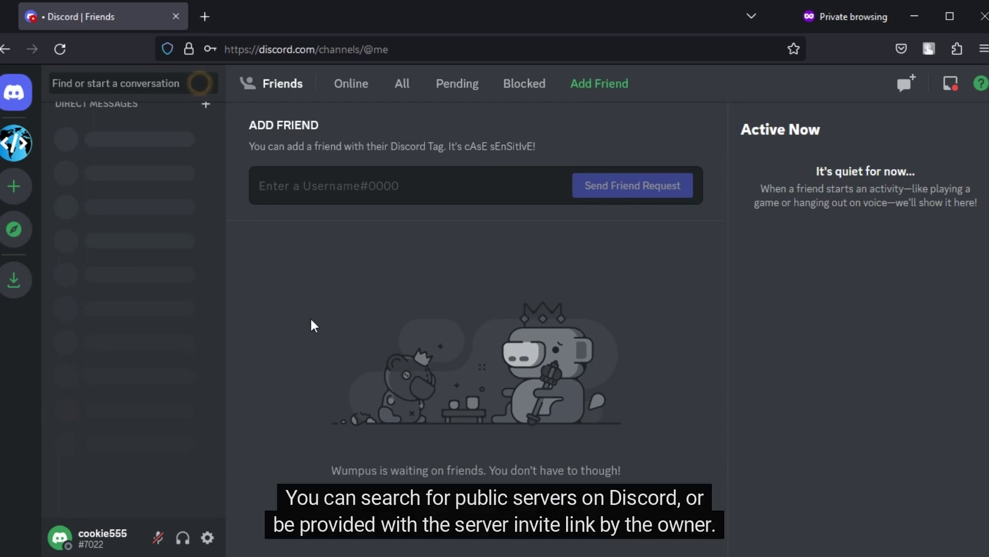
Open the Discover page of featured public communities.
click(17, 241)
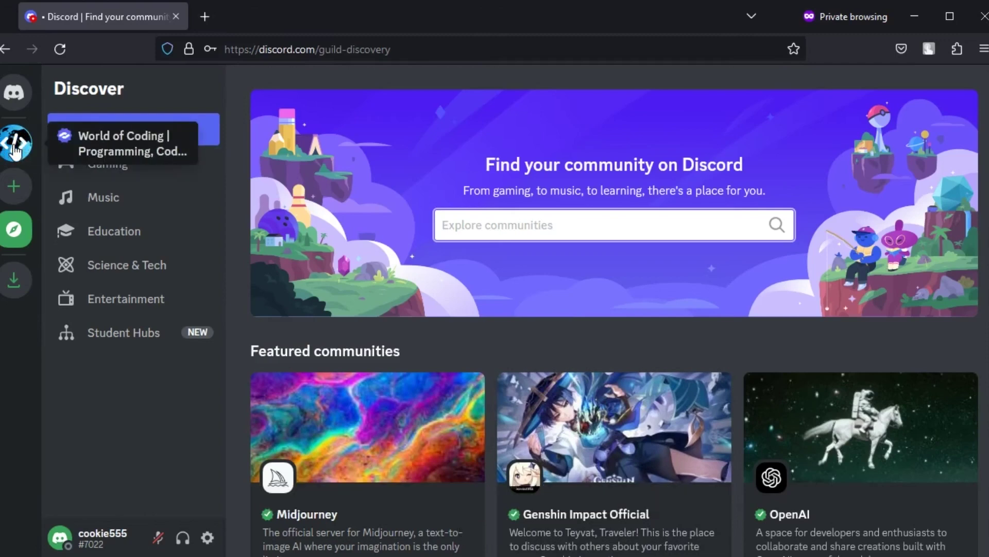
Enter World of Coding, glance at infosec-resources, then settle in the lounge channel.
click(16, 147)
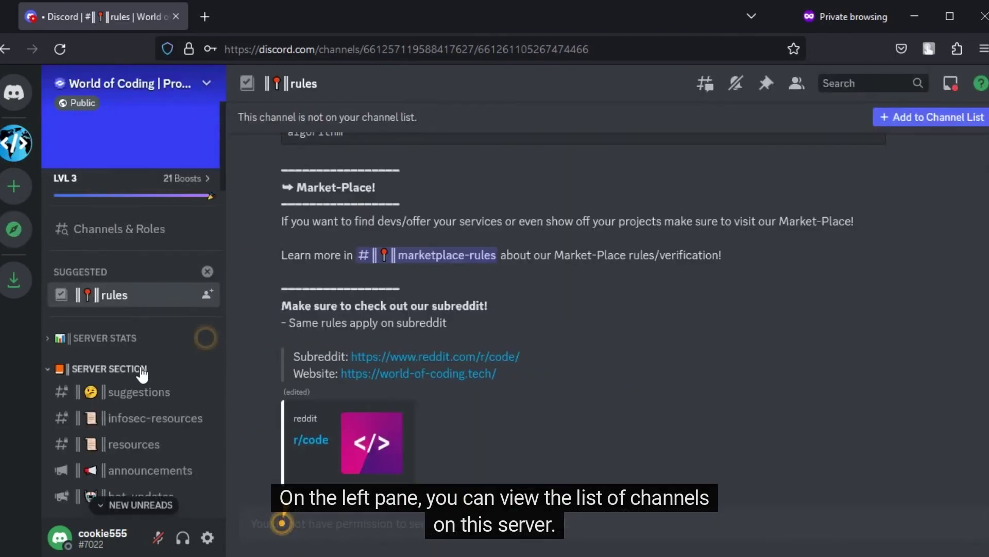
scroll(150, 366, down, 5)
scroll(152, 376, down, 2)
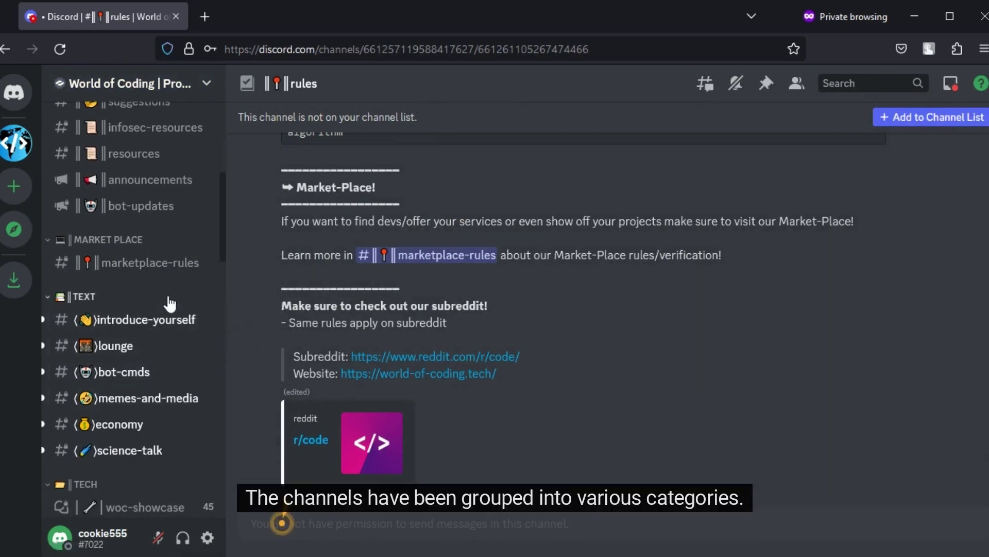
scroll(168, 303, up, 2)
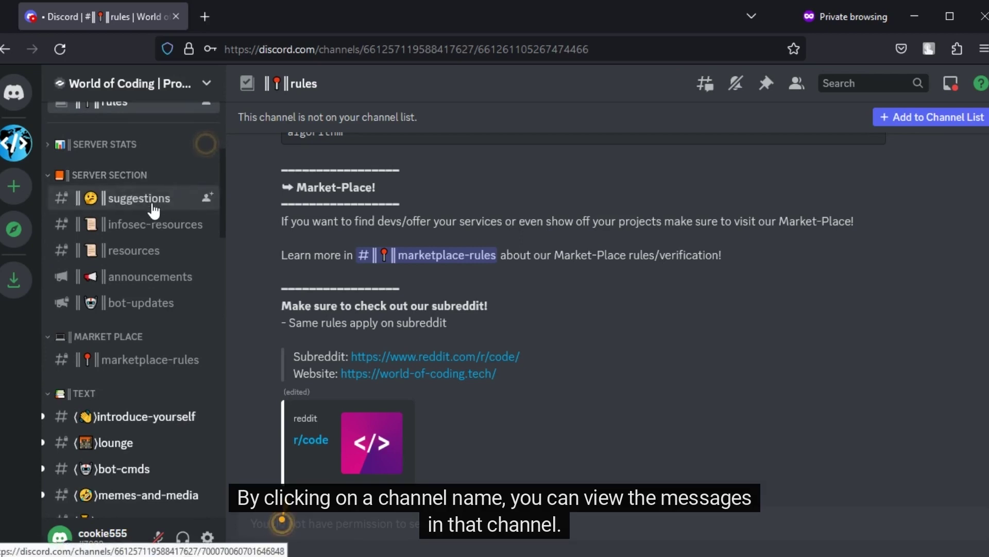
click(158, 227)
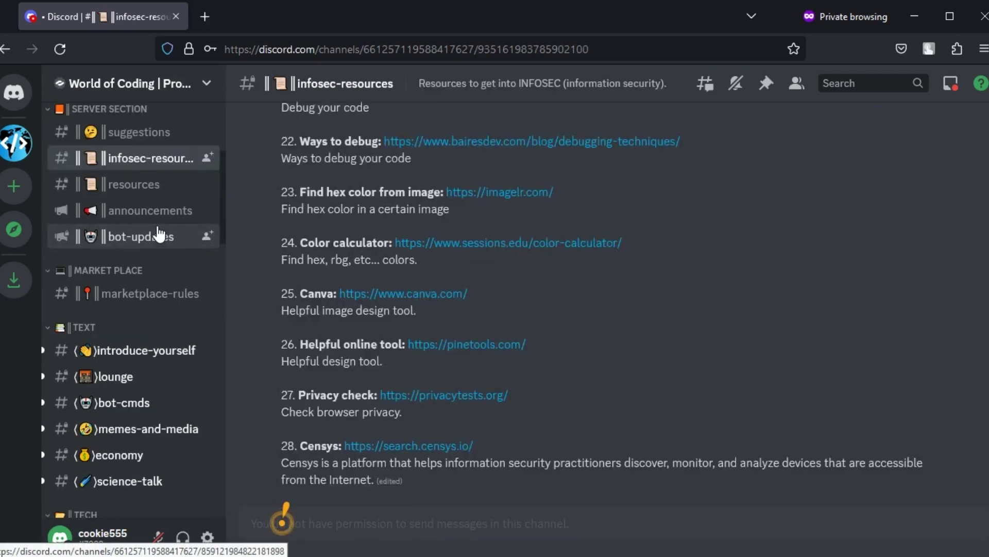
click(115, 376)
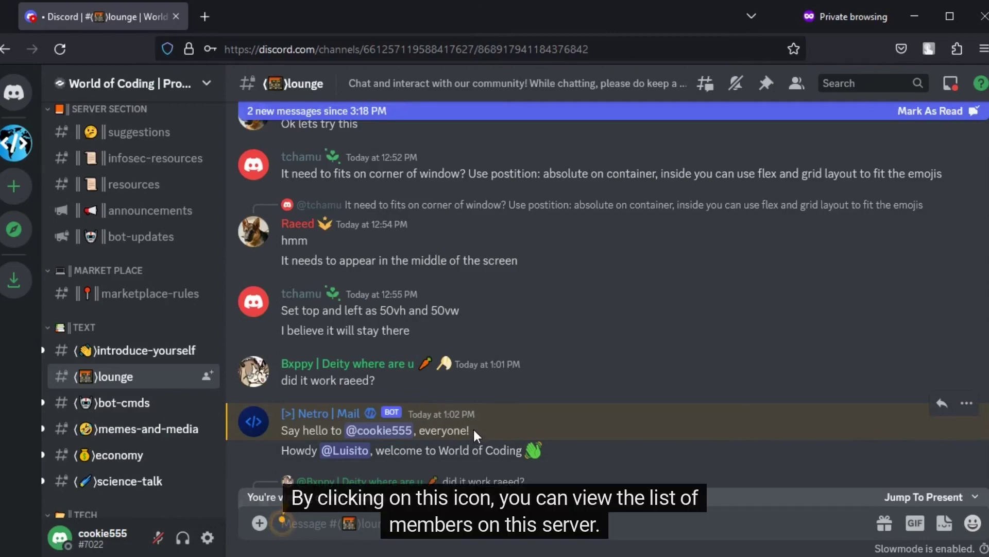
Show the member list and view, then close, a management team member's profile.
click(796, 85)
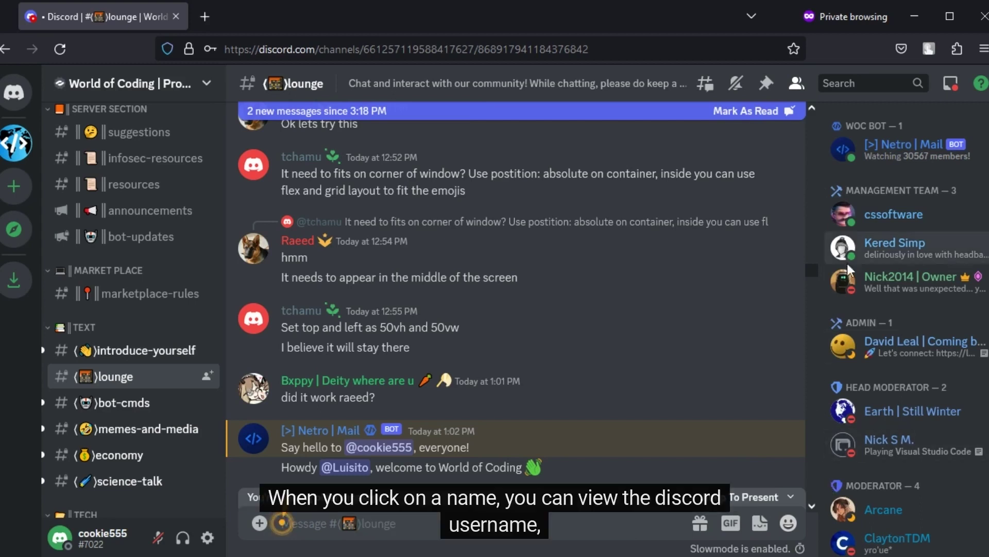
click(864, 247)
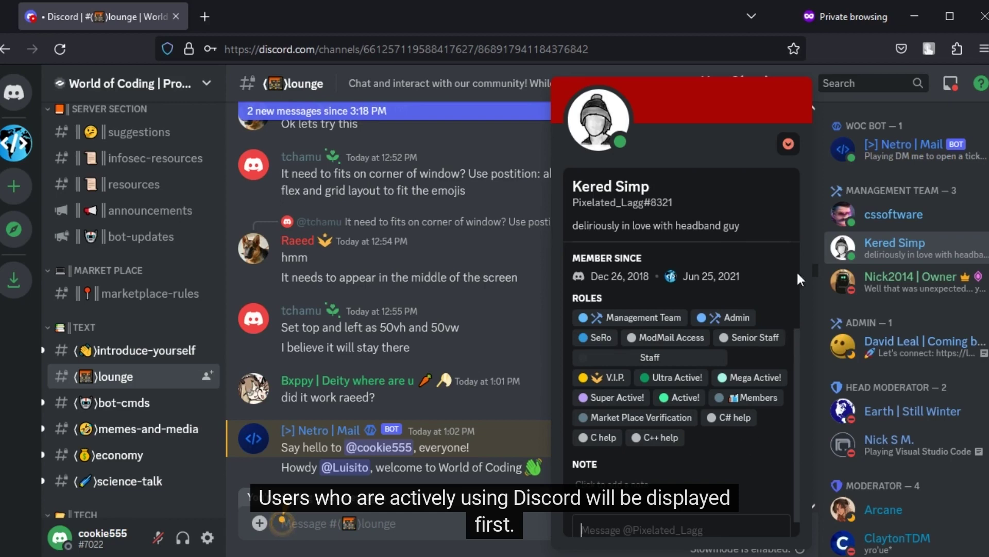
click(836, 172)
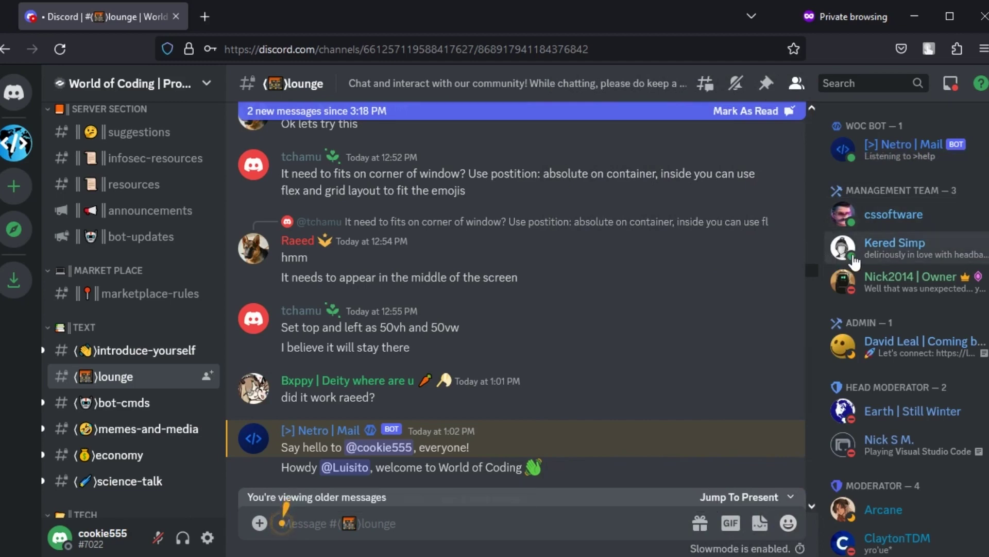
mouse_move(852, 291)
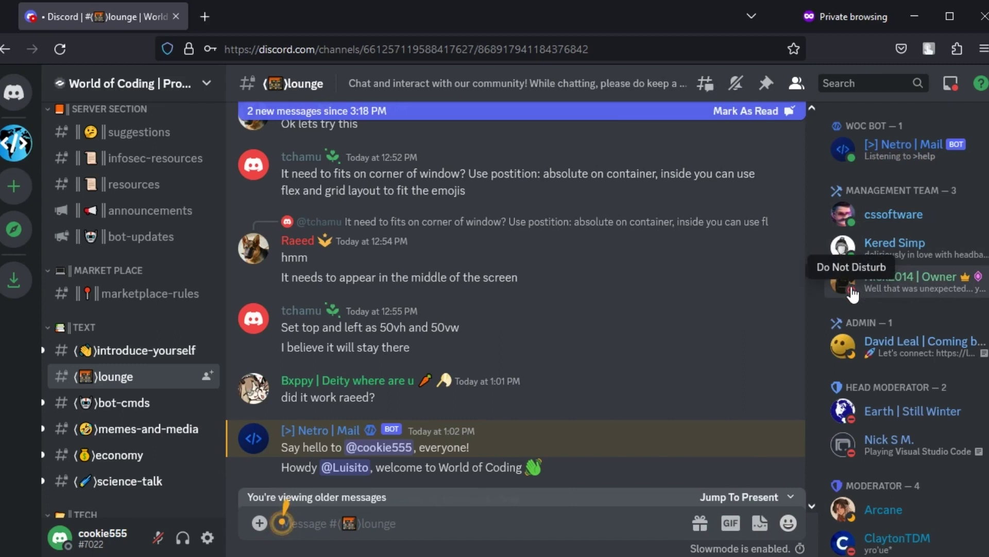
mouse_move(851, 364)
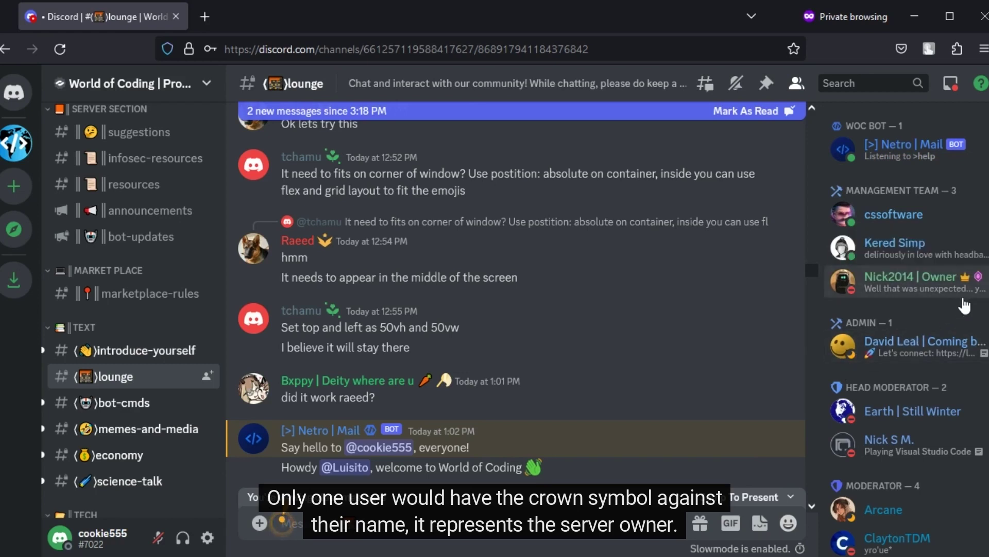
mouse_move(963, 281)
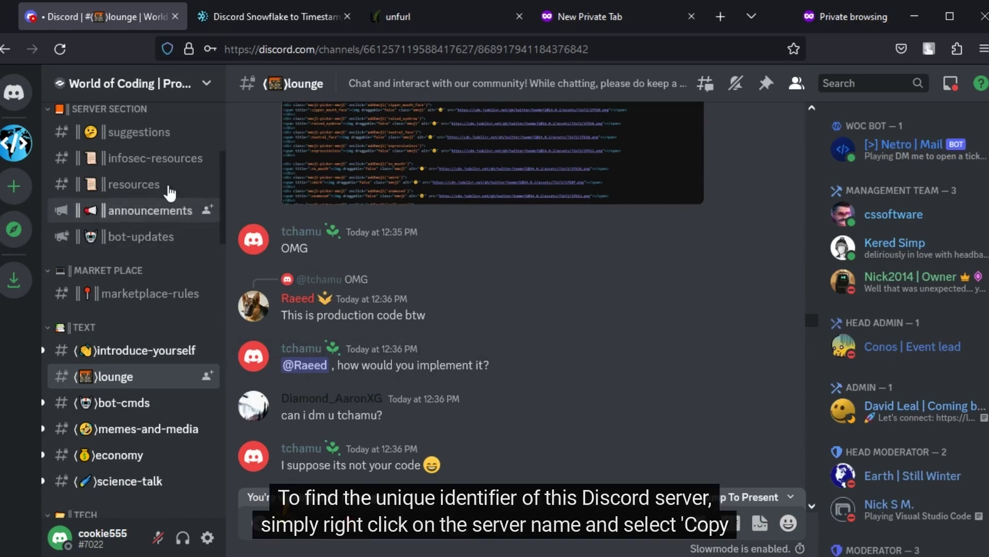
Copy the World of Coding server ID and bring up the snowsta.mp converter.
right_click(15, 143)
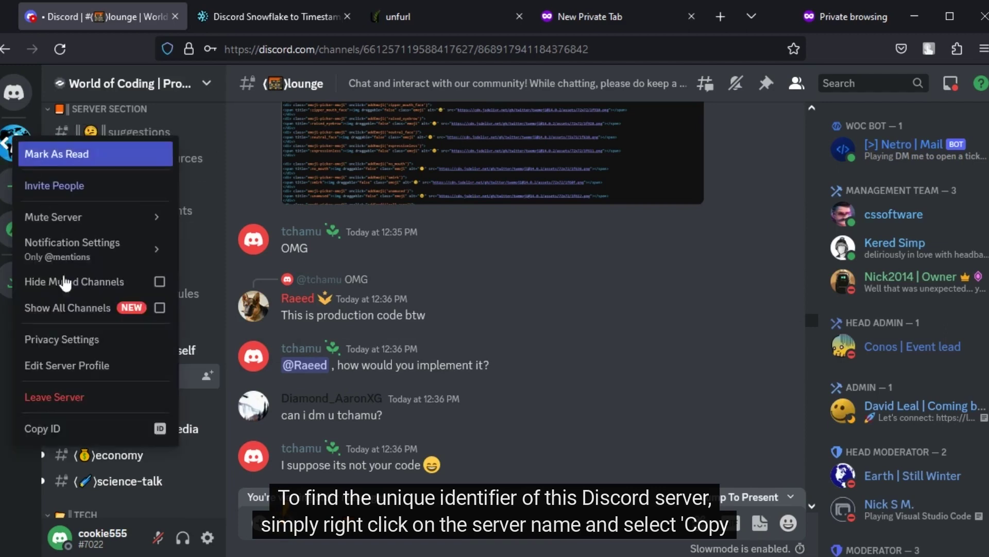
click(77, 429)
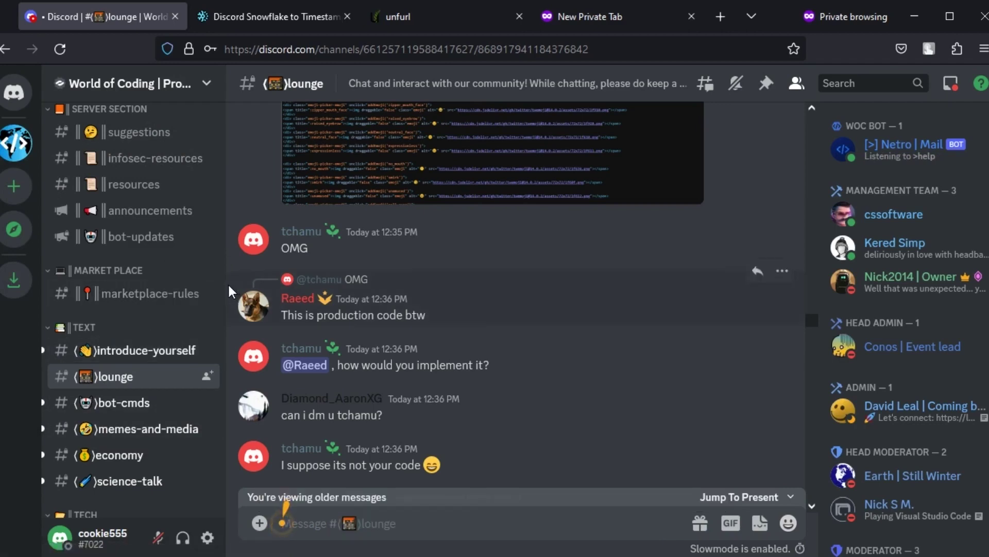
click(266, 24)
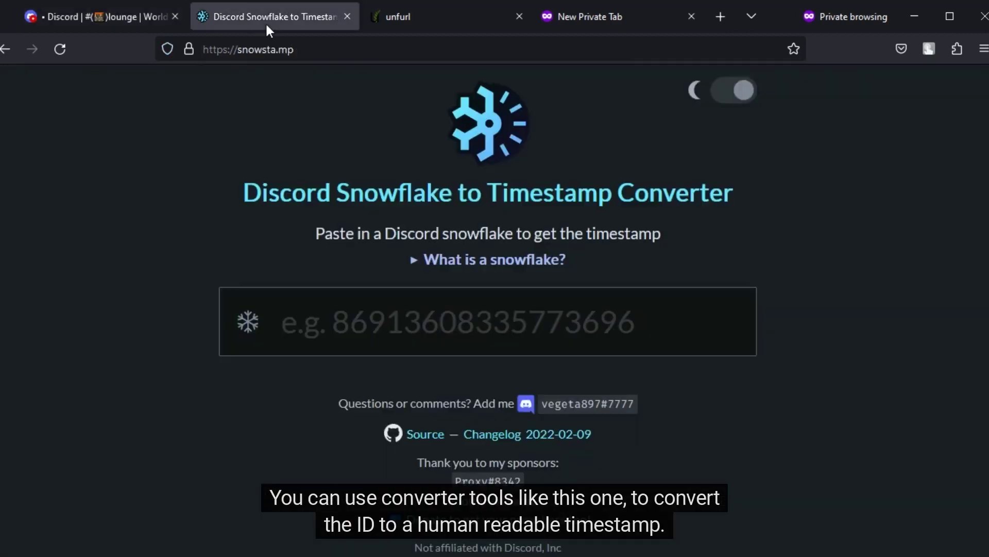
Convert the copied World of Coding server ID to its creation timestamp.
click(297, 318)
key(ctrl+v)
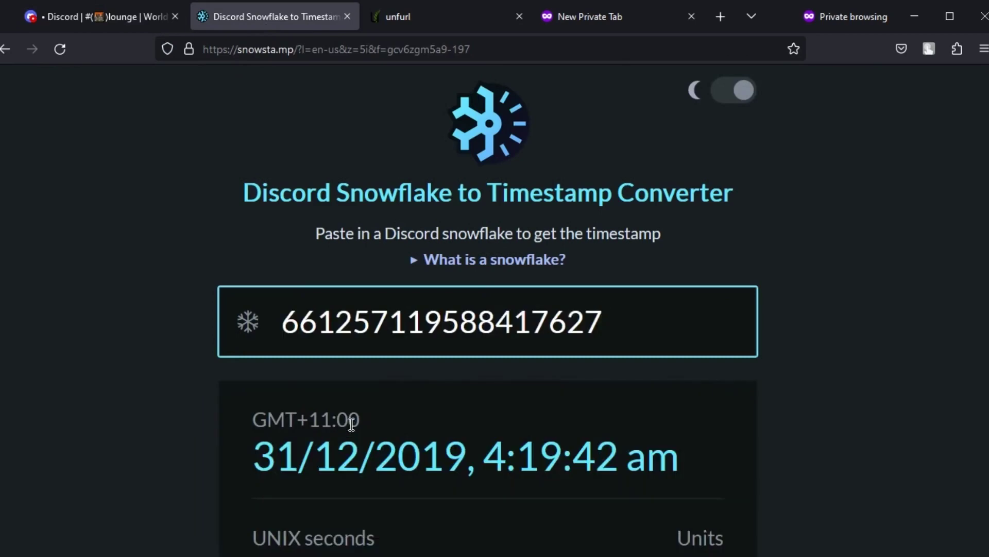
scroll(851, 296, down, 2)
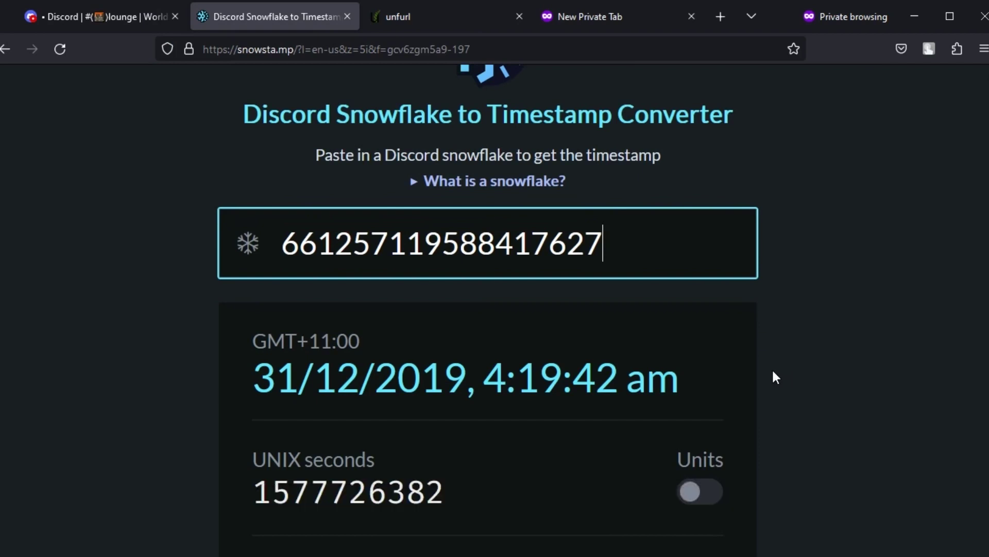
click(107, 24)
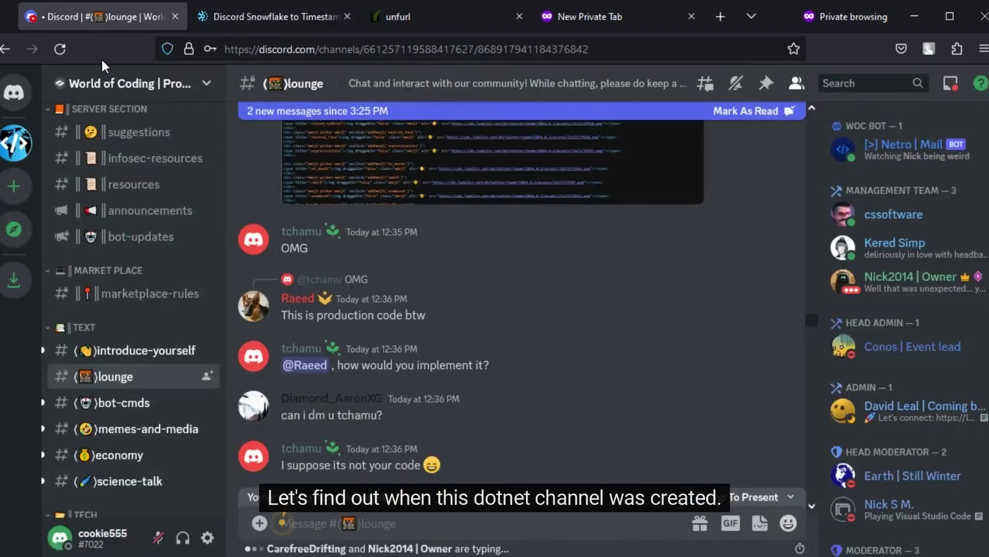
scroll(165, 428, down, 5)
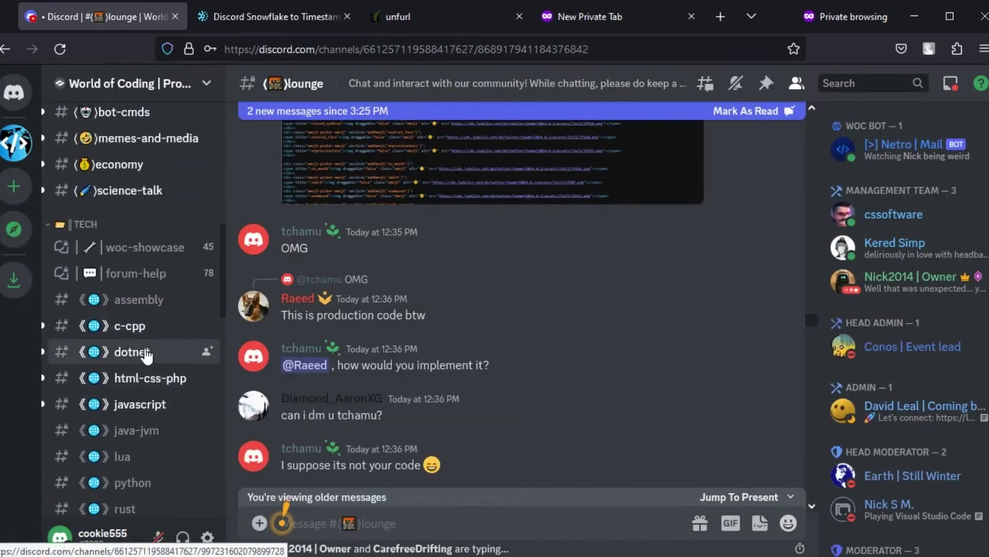
click(145, 352)
right_click(145, 350)
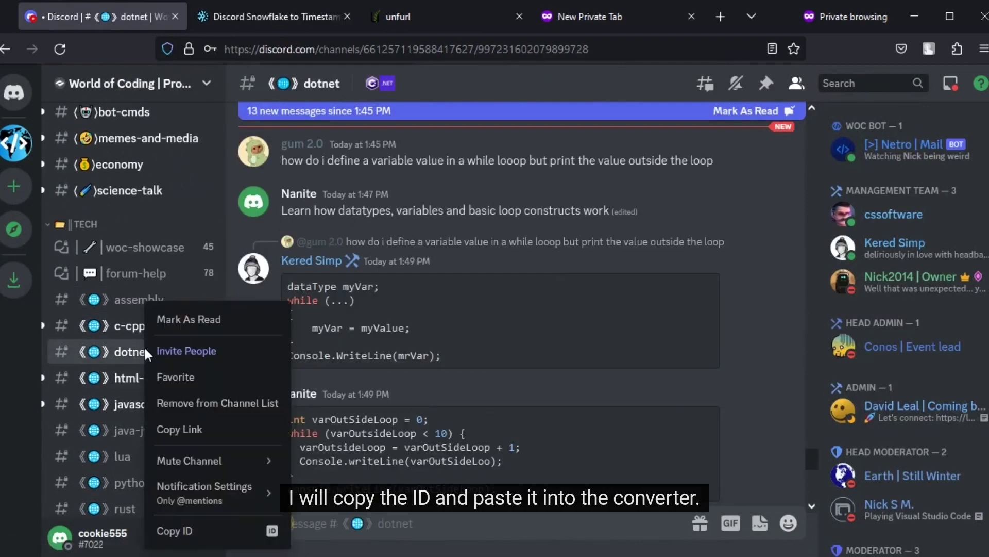
click(198, 531)
click(294, 7)
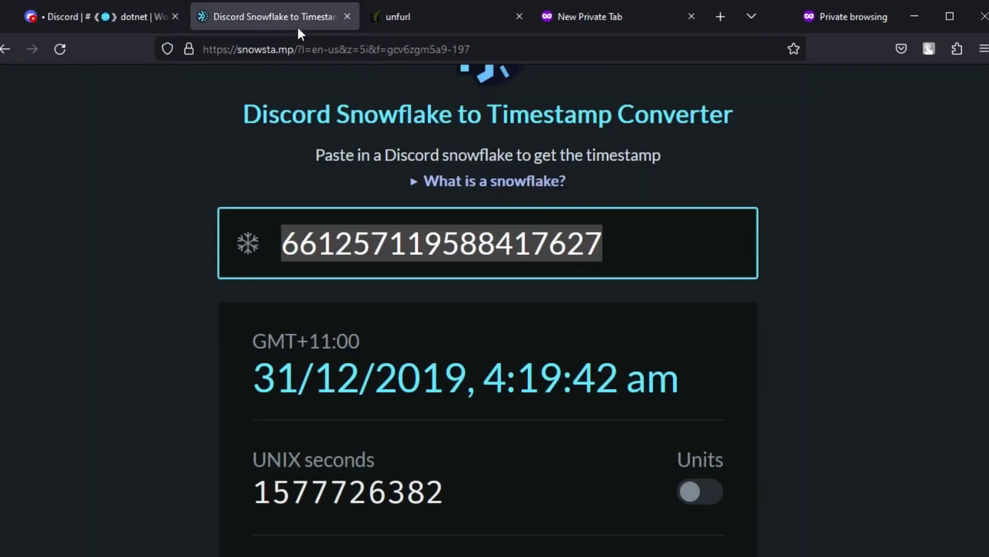
key(BackSpace)
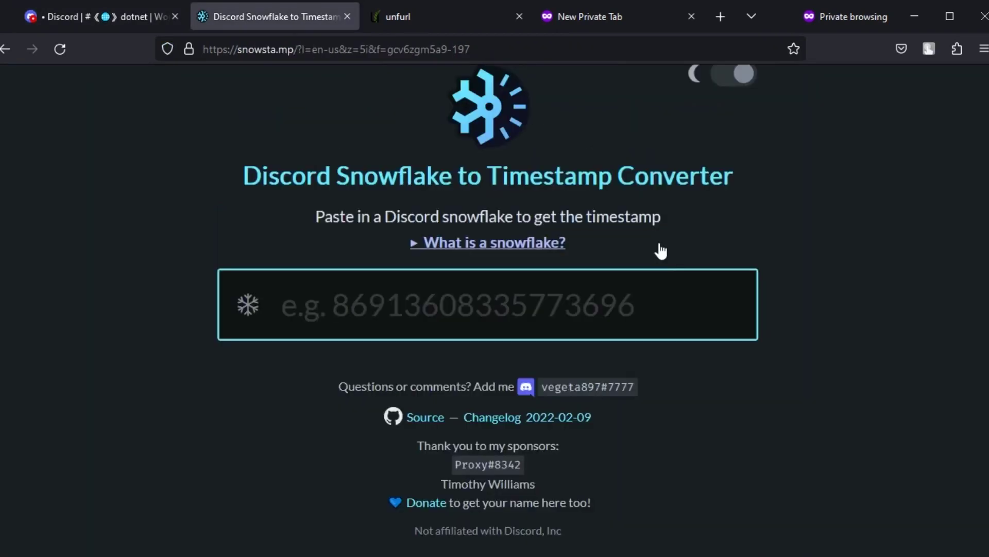
key(ctrl+v)
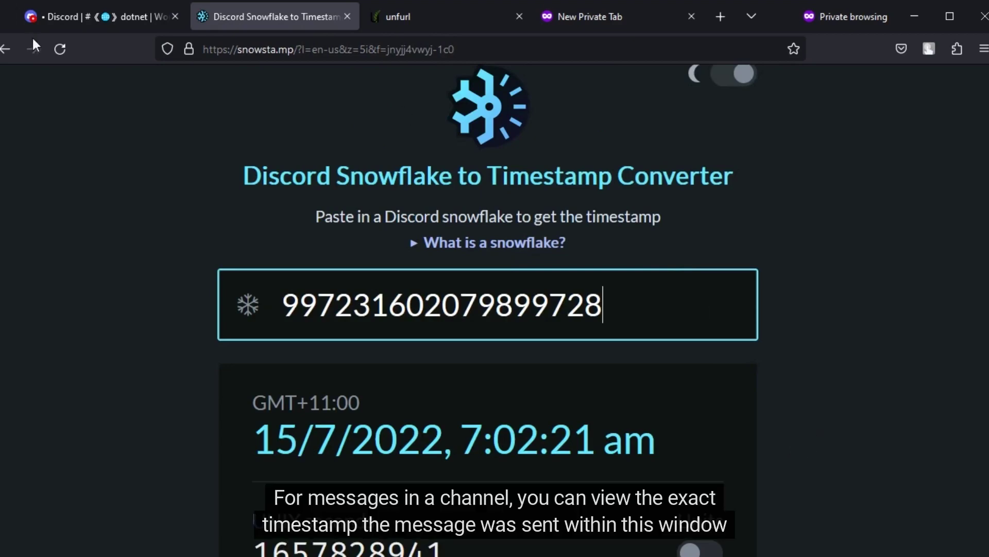
click(64, 17)
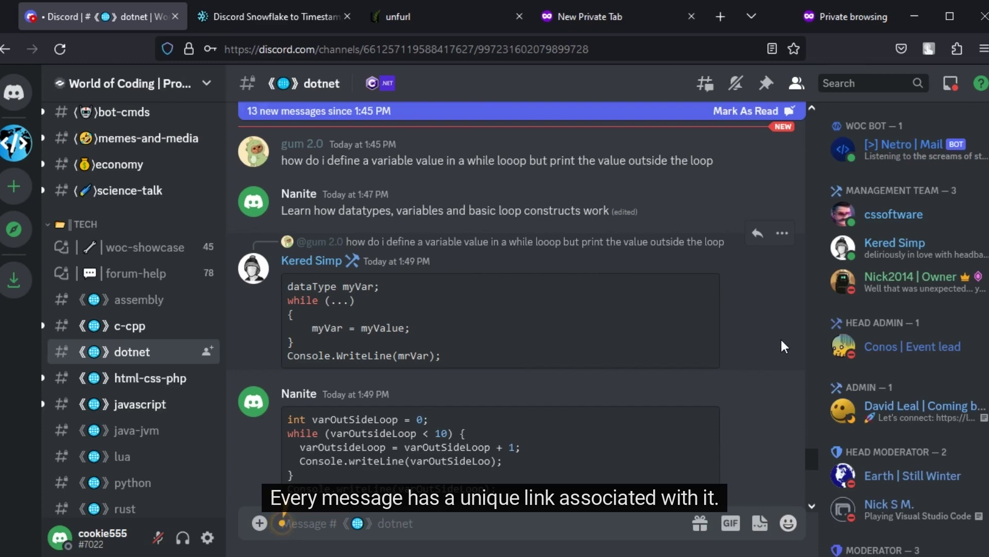
Paste the second dotnet code message's link into the private tab's address bar.
click(782, 382)
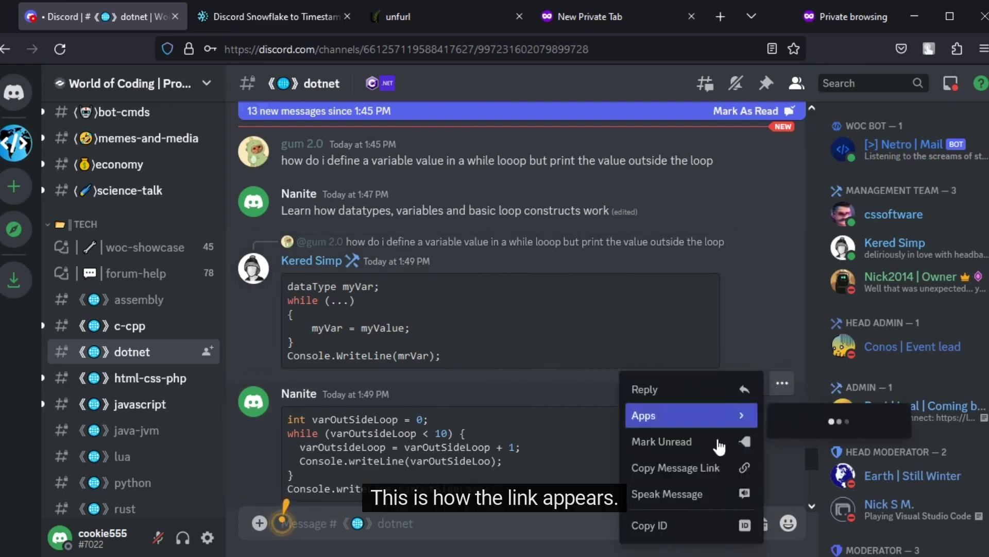
click(732, 468)
click(592, 21)
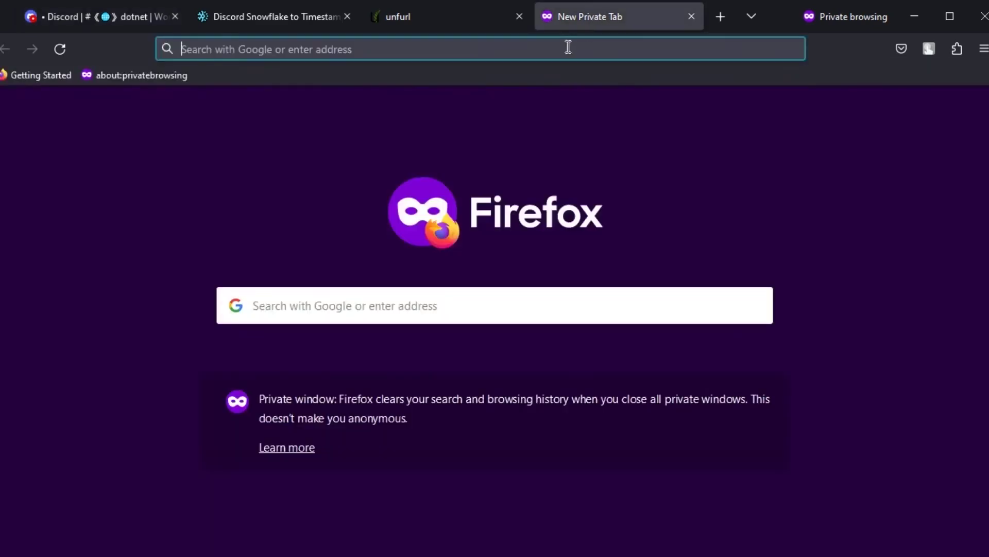
key(ctrl+v)
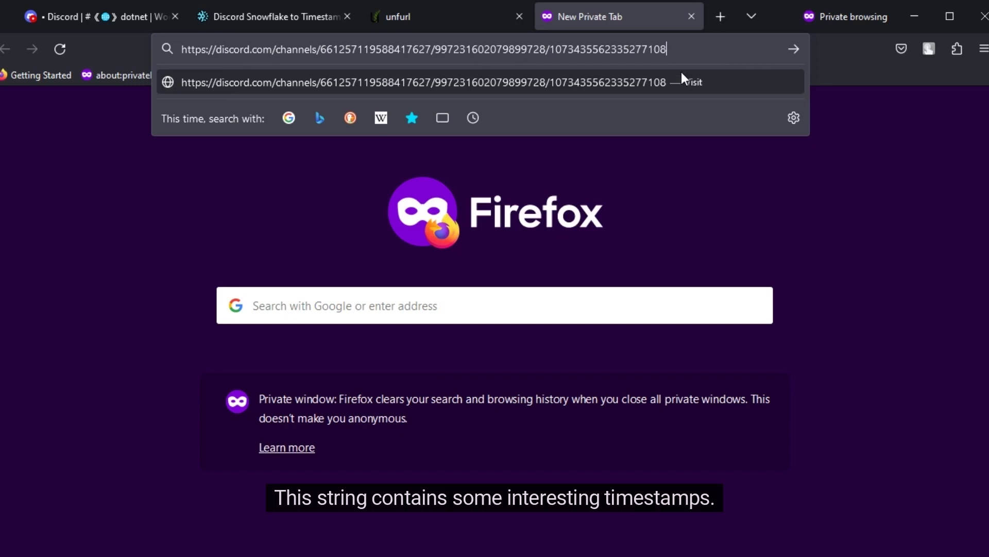
click(441, 17)
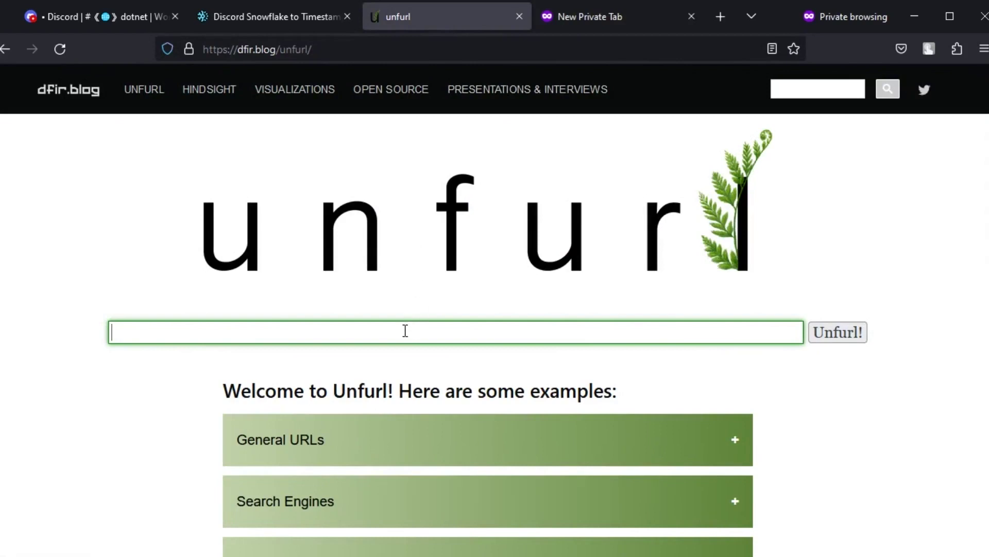
key(ctrl+v)
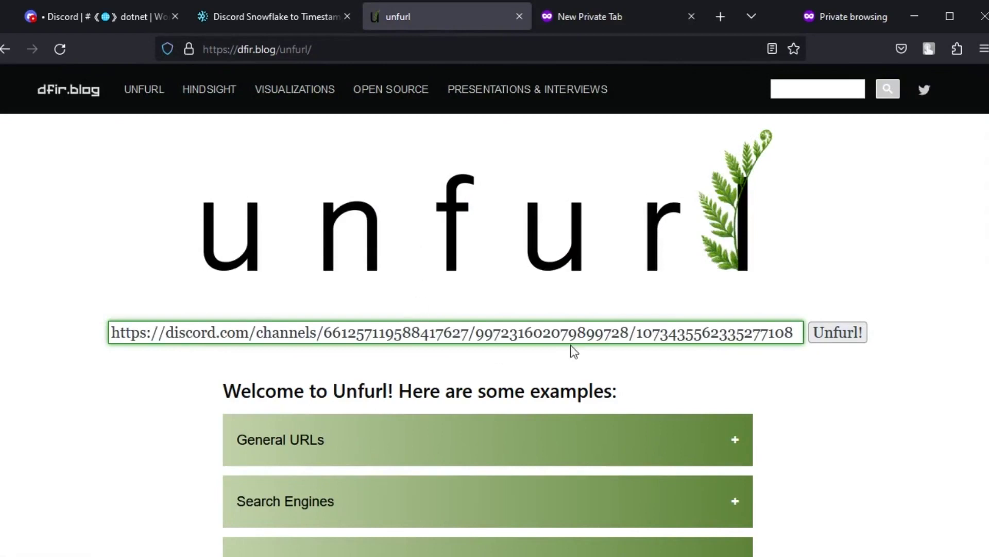
click(839, 336)
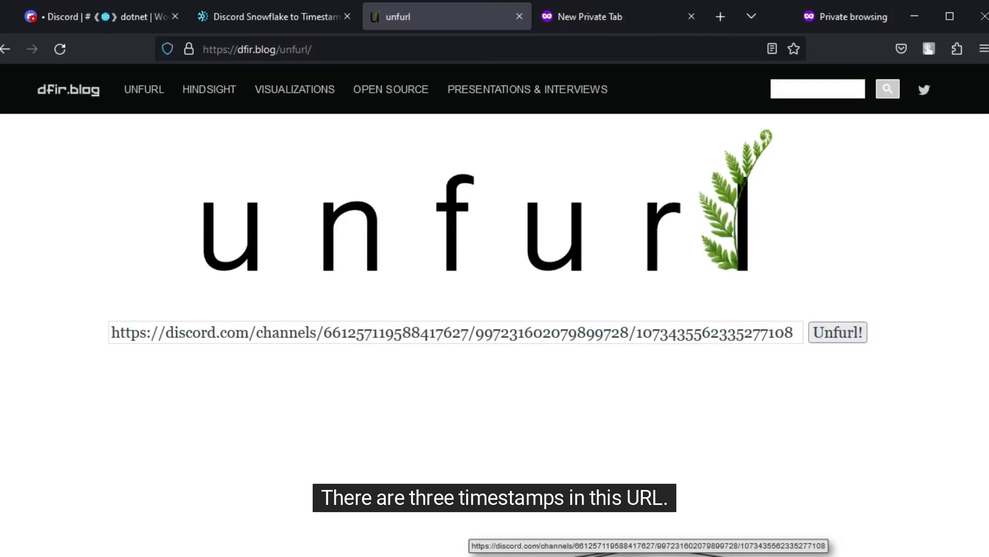
scroll(494, 309, down, 7)
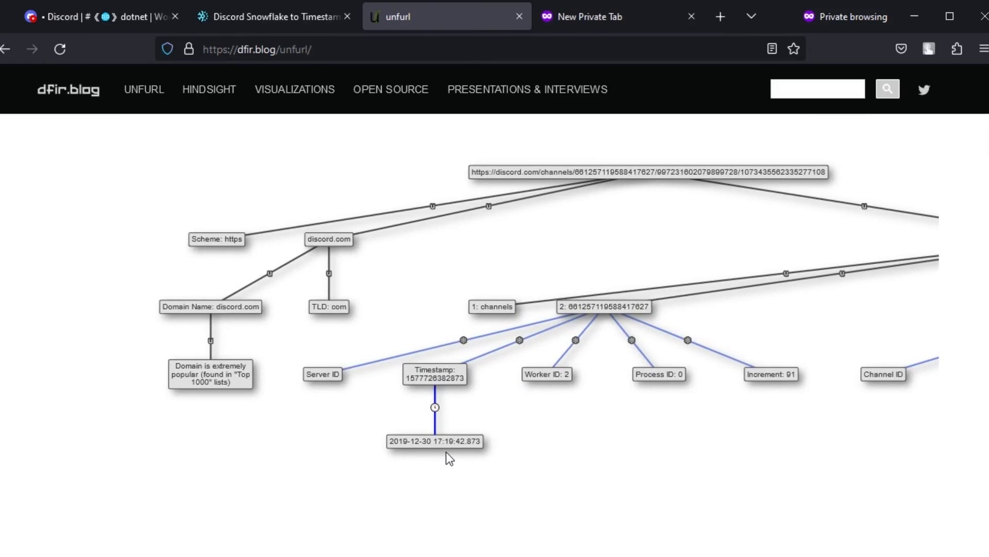
scroll(678, 413, right, 6)
drag(775, 447, 531, 417)
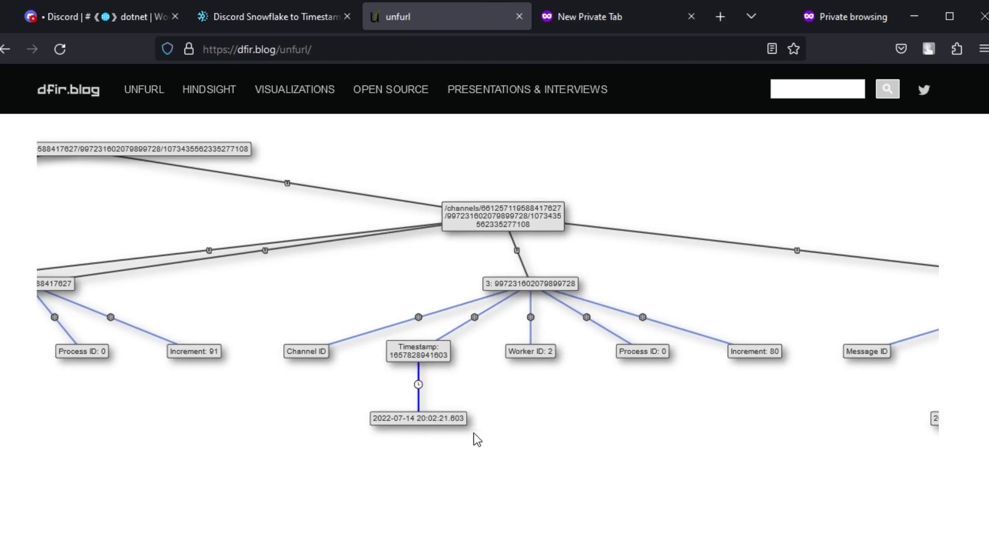
mouse_move(769, 387)
mouse_down()
mouse_move(585, 407)
mouse_move(250, 394)
mouse_up()
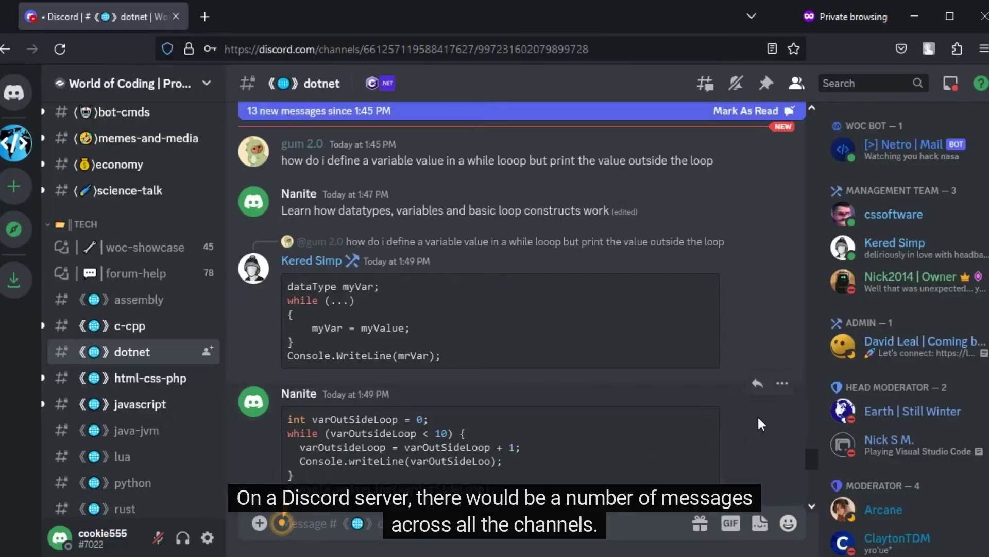
Search the server for 'Linux', getting 19,354 results, then clear the search.
click(865, 84)
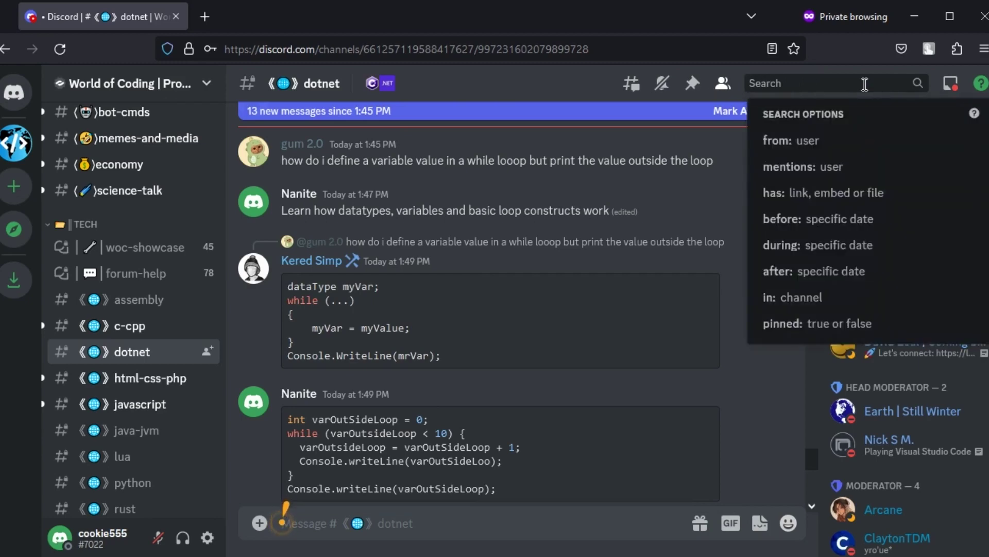
text(Linux)
key(Return)
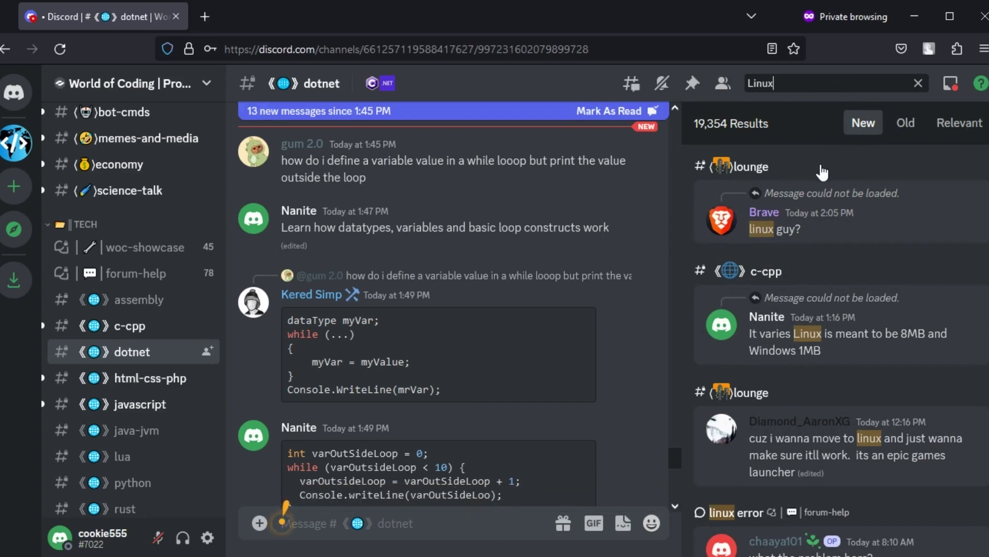
click(918, 83)
Search for messages sent from one chosen member using from:, then clear it.
click(885, 84)
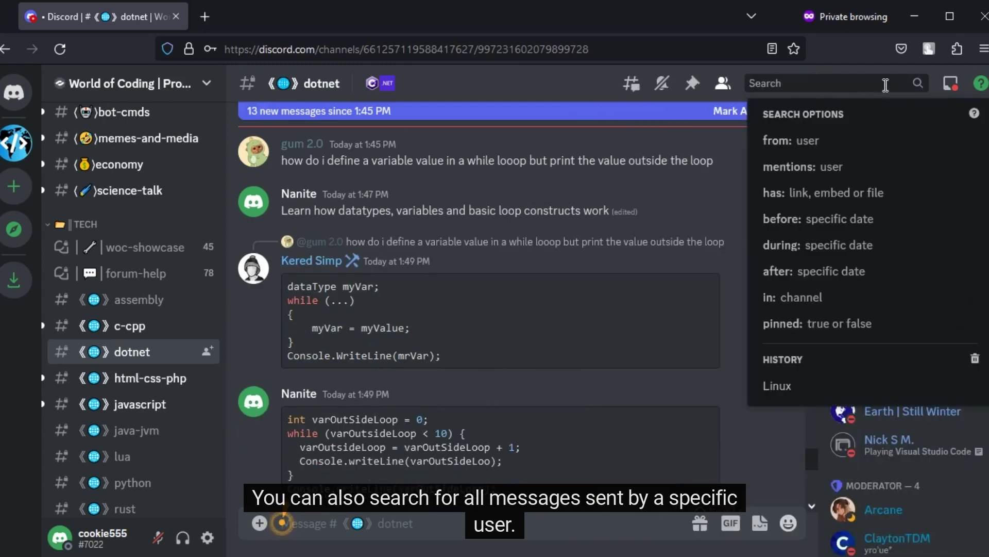
text(from: n)
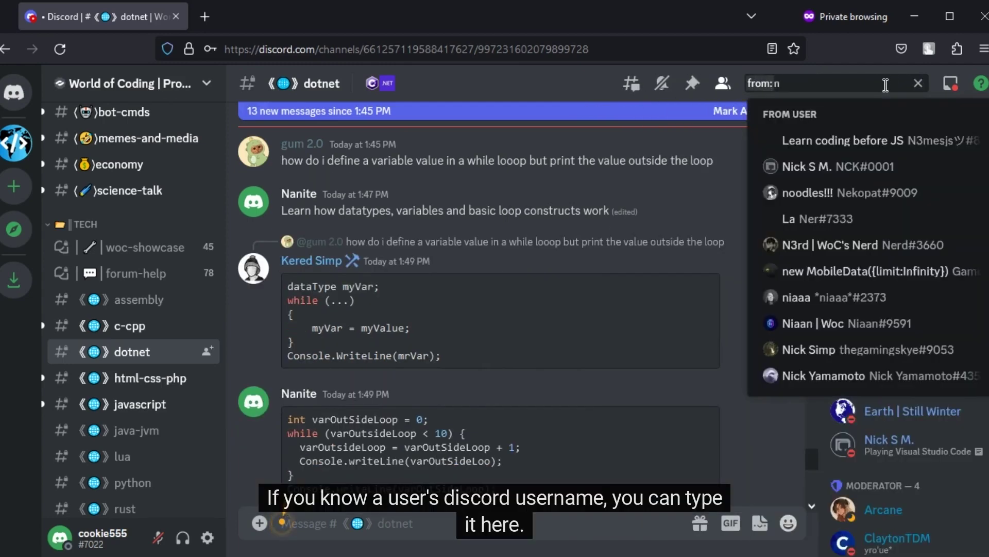
text(ic)
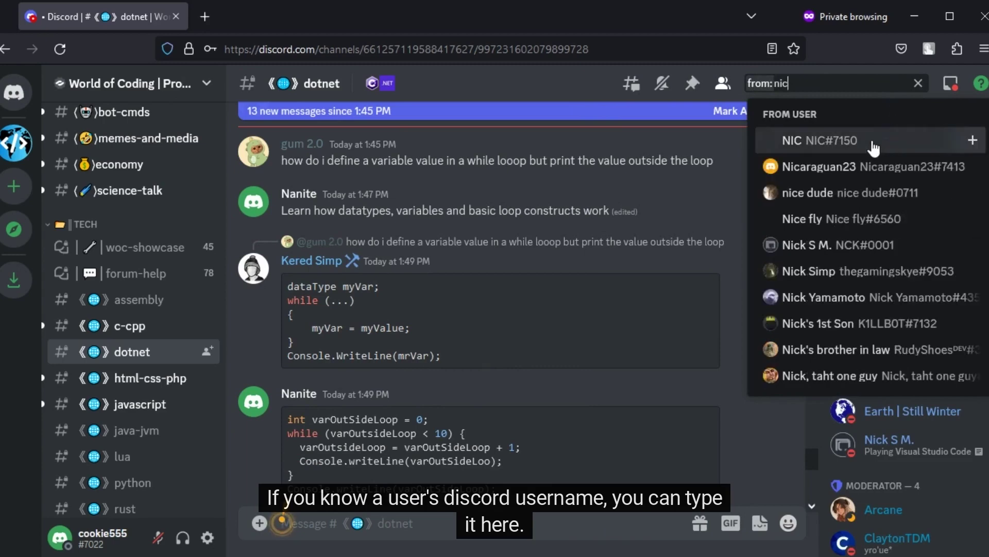
click(876, 141)
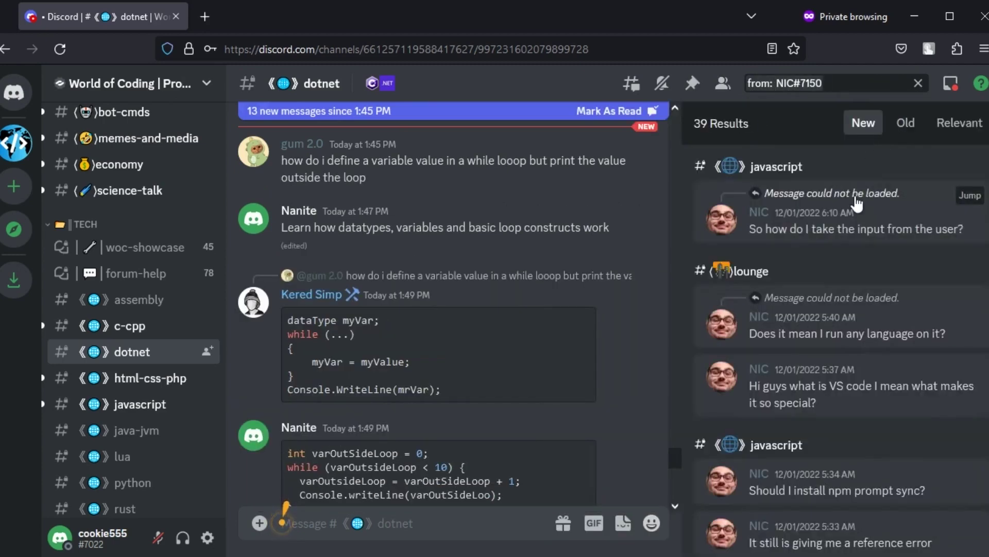
click(919, 84)
List messages mentioning that member with mentions:, then clear and close the search.
click(910, 81)
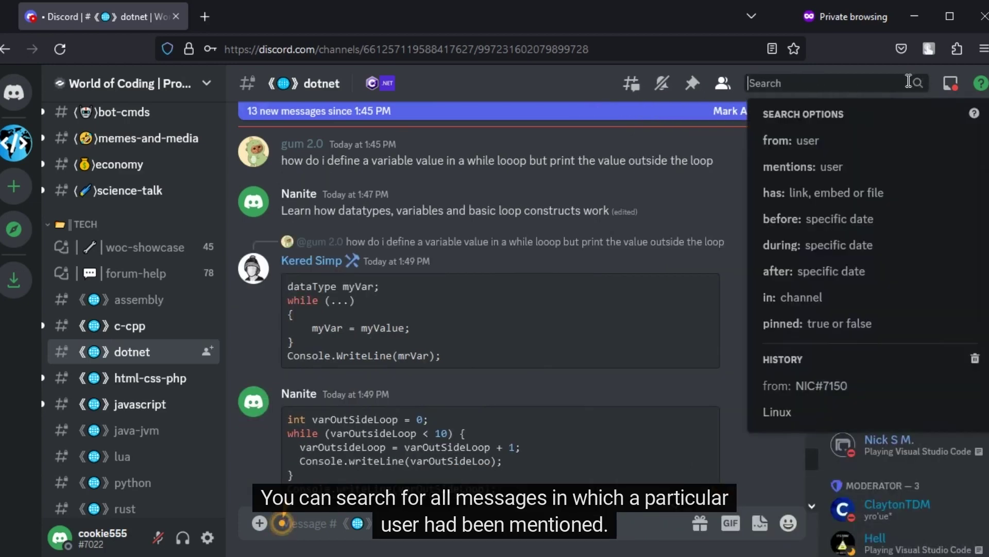
text(mentions)
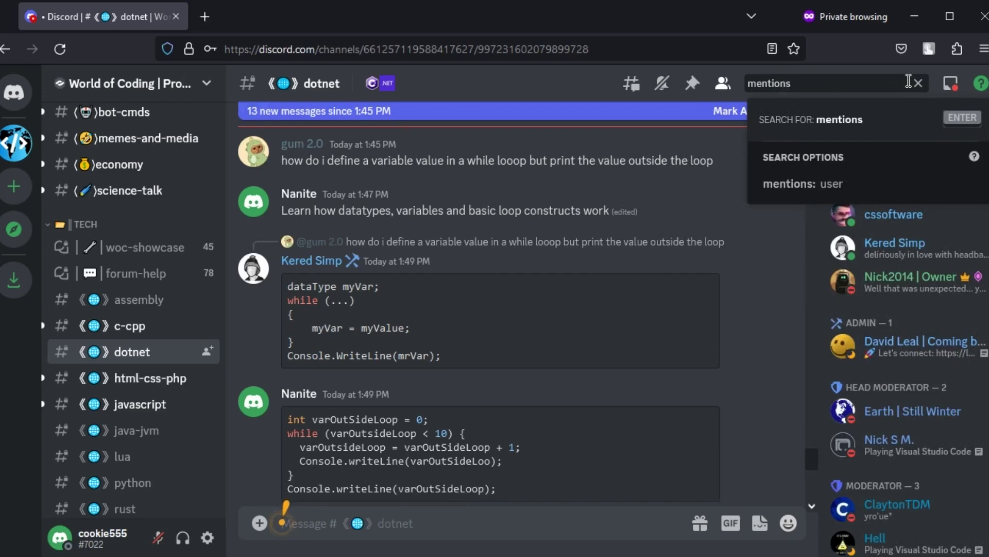
text(: nick)
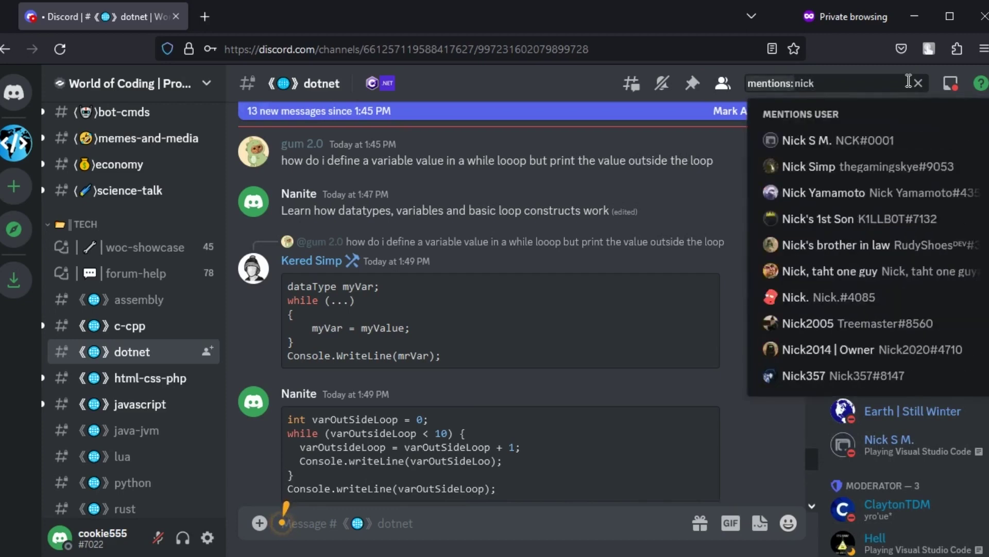
click(902, 144)
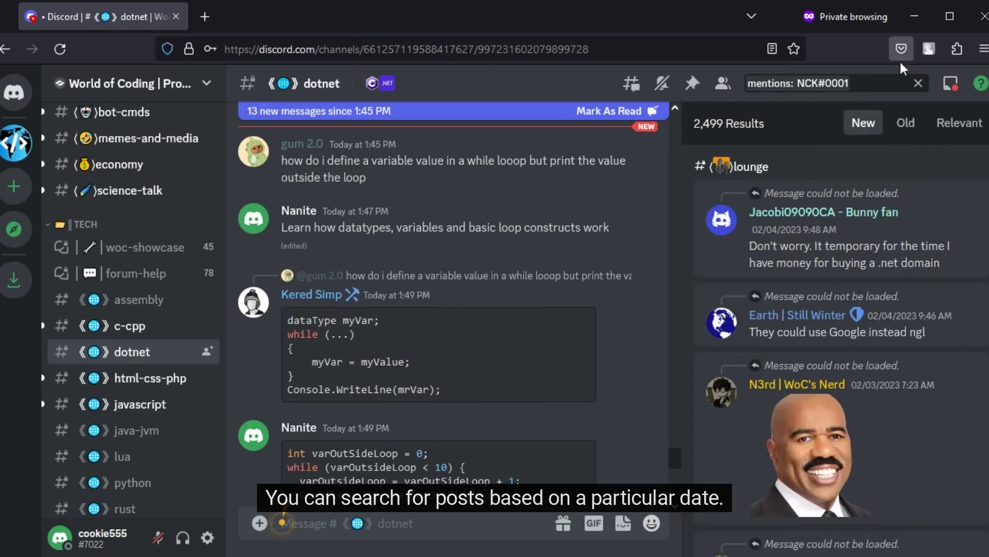
click(920, 84)
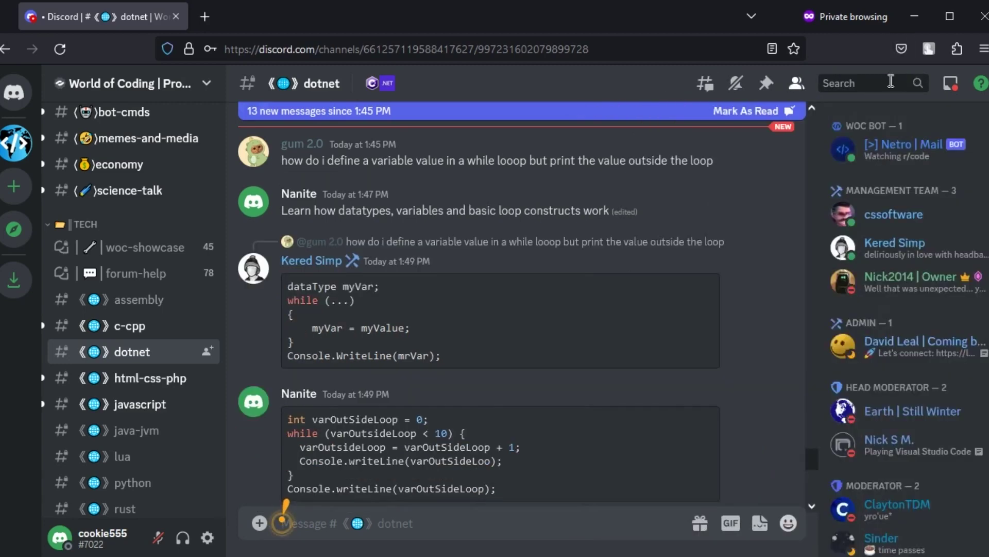
Search for 'cybersecurity' limited to the python channel, bringing up 10 results.
click(887, 86)
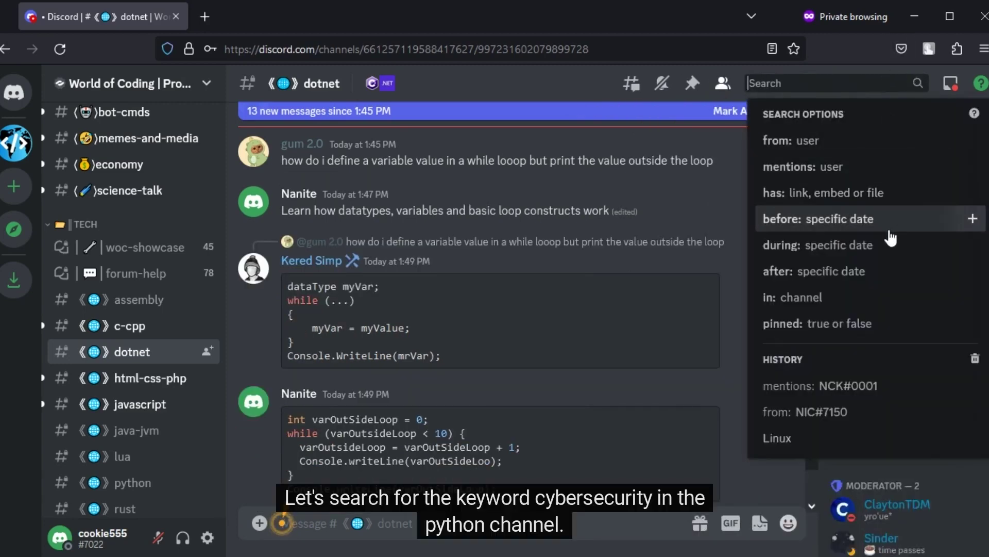
text(c)
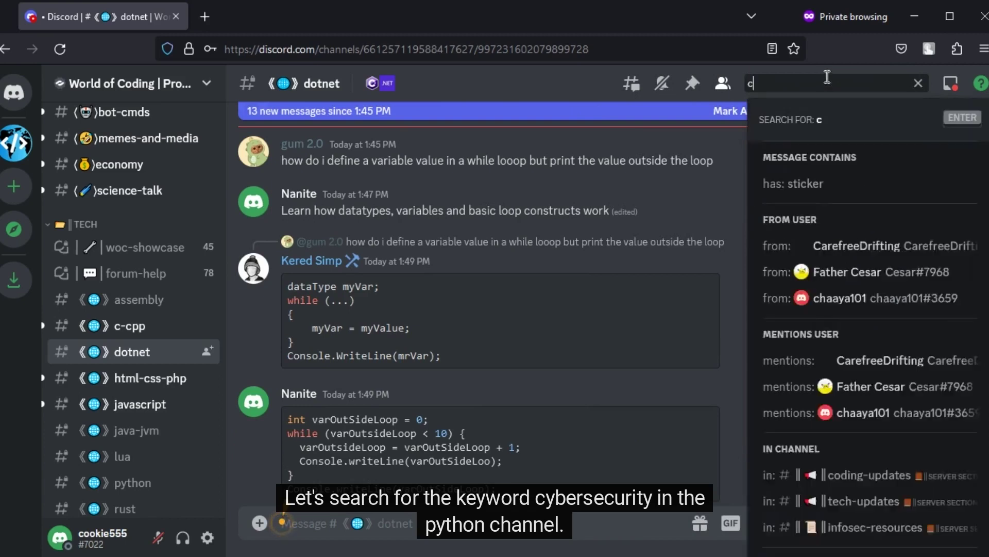
text(ybersecurity)
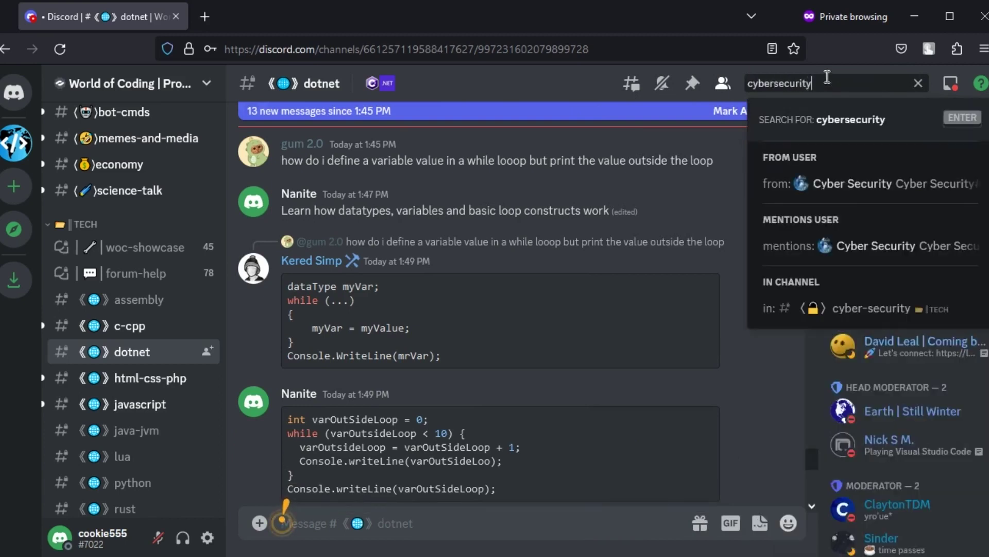
text( in: python)
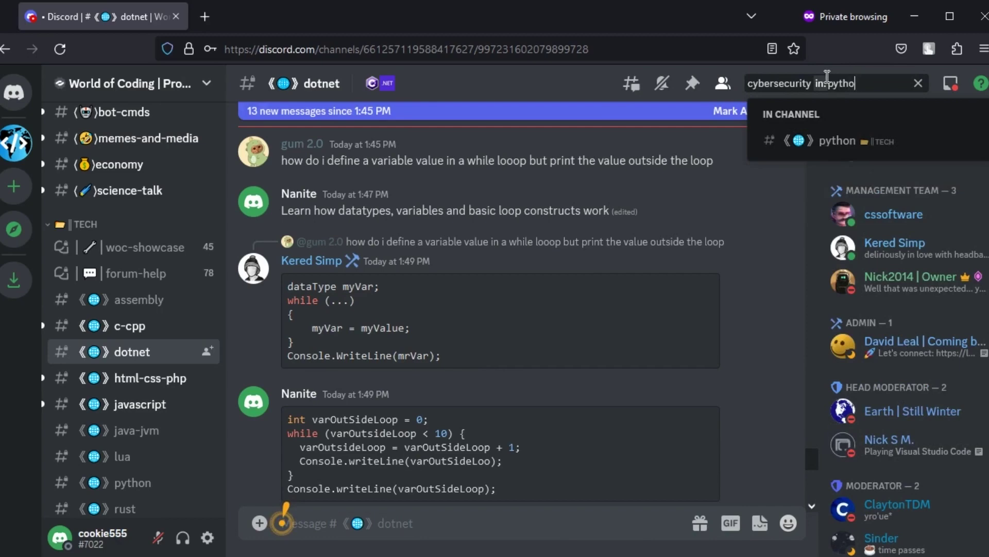
click(837, 148)
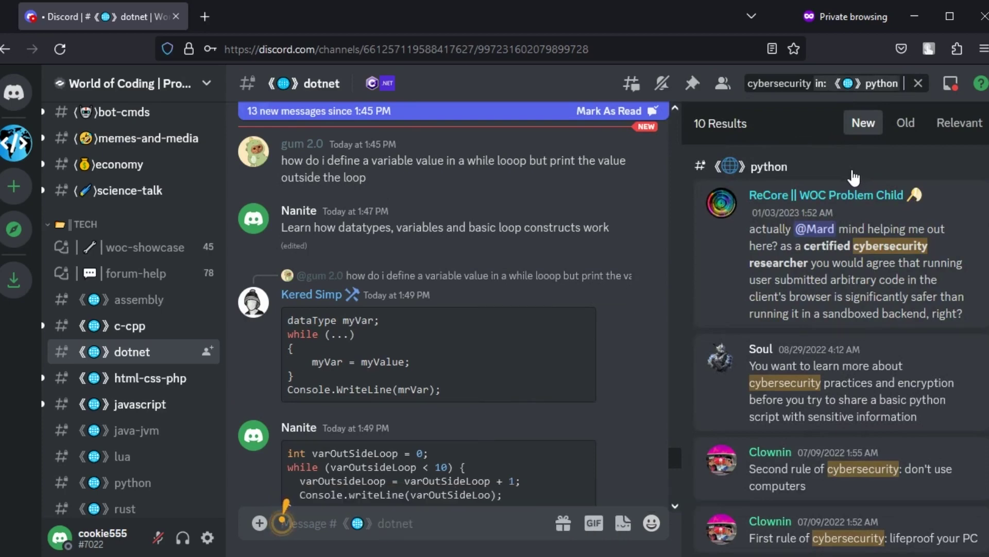
Check the dotnet channel's pinned messages, find none, and close the empty view.
click(695, 89)
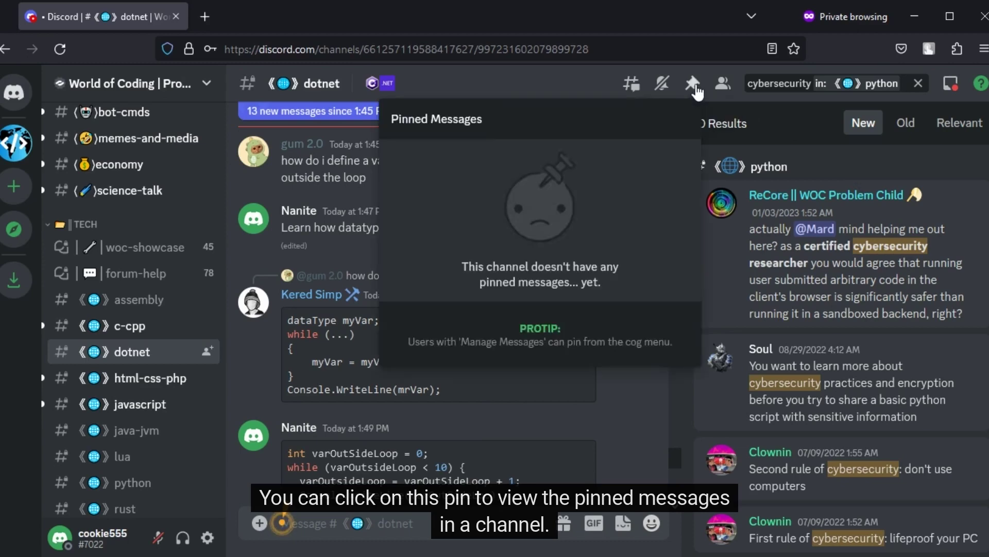
click(694, 87)
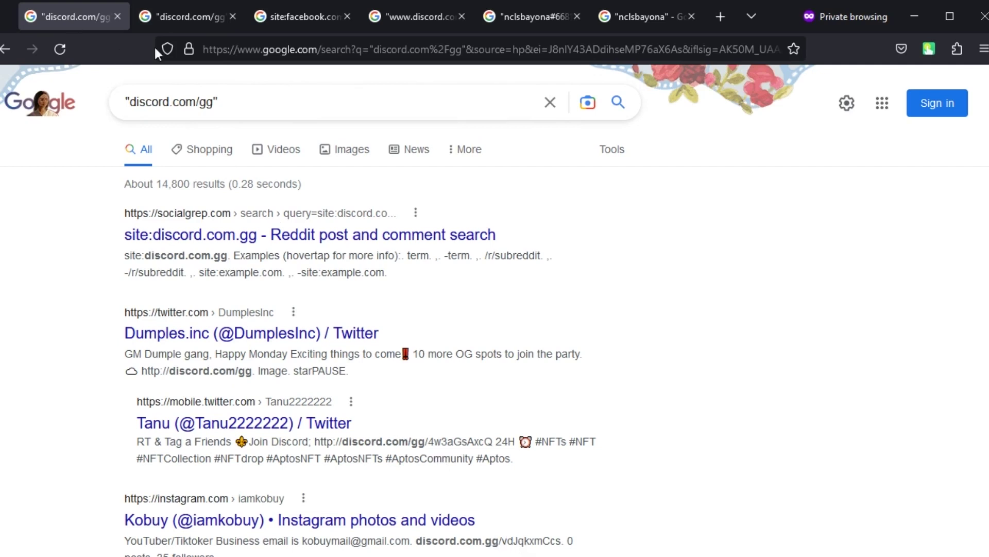
click(181, 22)
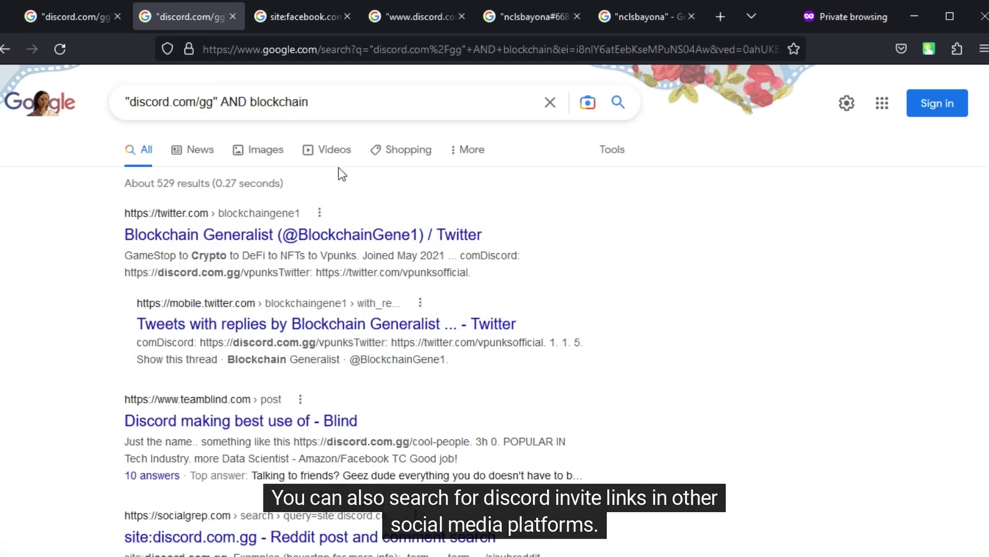
click(299, 16)
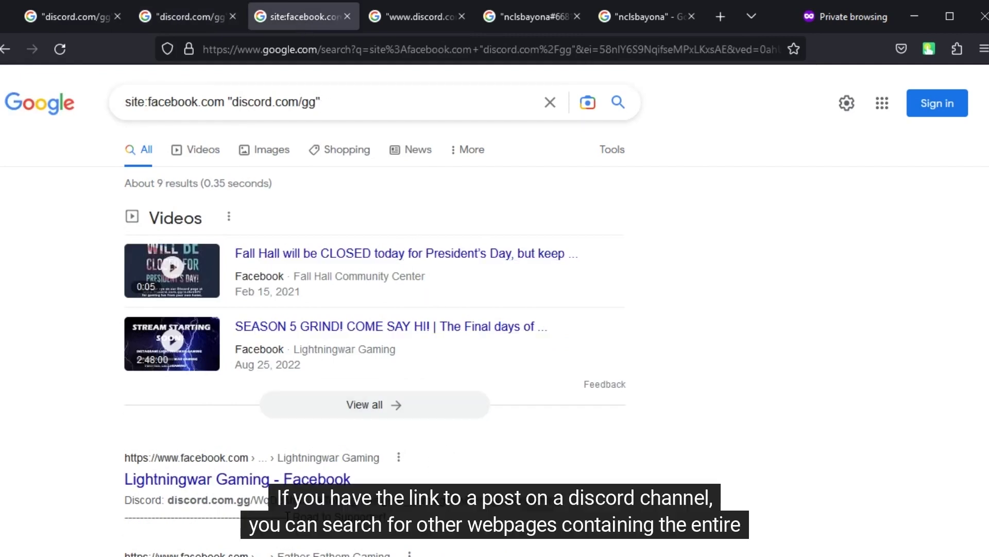
click(414, 14)
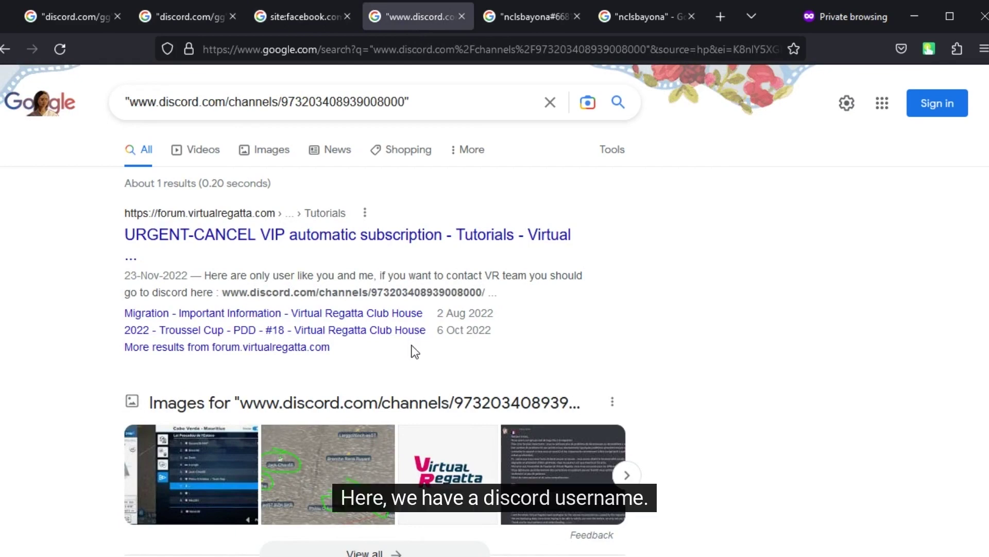
Compare the full Discord tag results with the bare username results, finding GitHub, Instagram and Medium profiles.
click(545, 21)
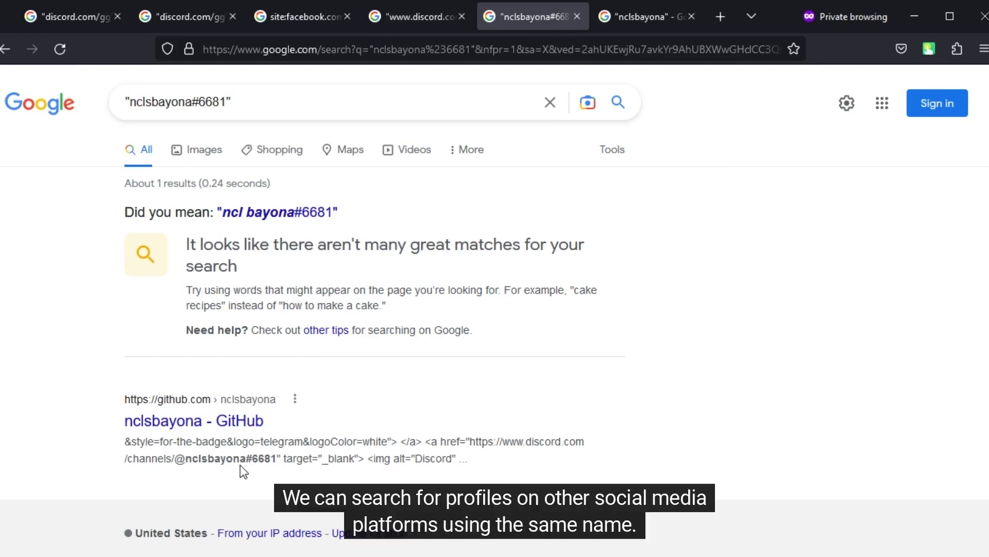
click(645, 17)
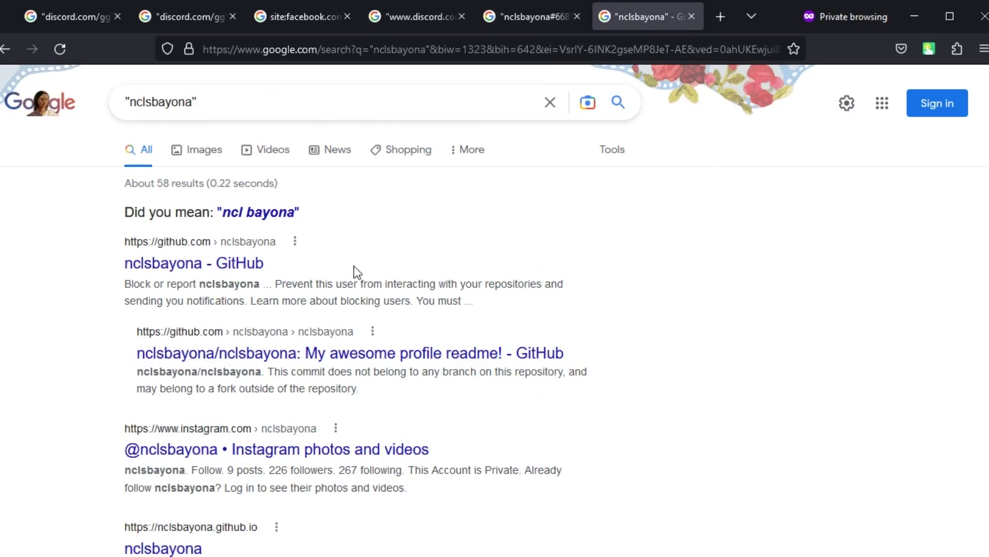
scroll(339, 277, down, 3)
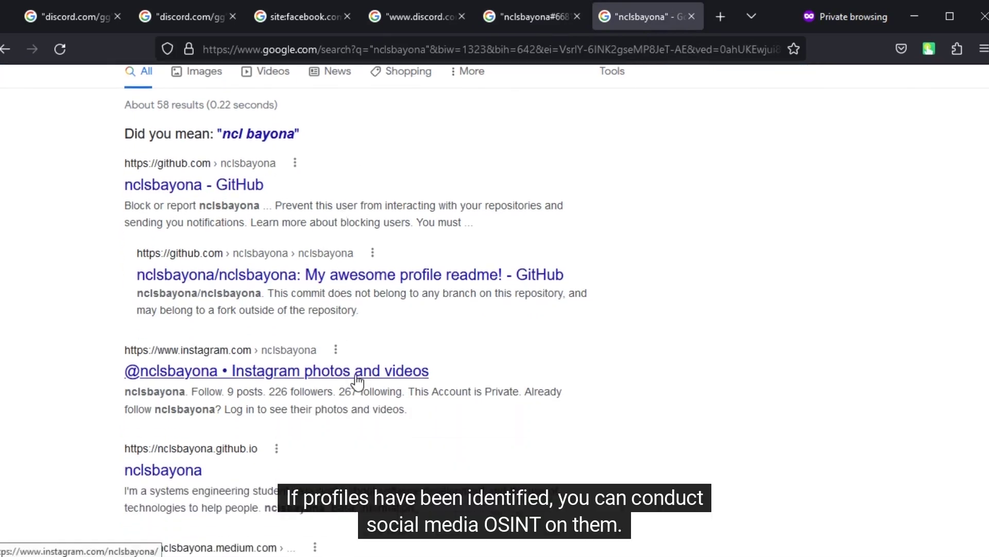
scroll(299, 374, down, 2)
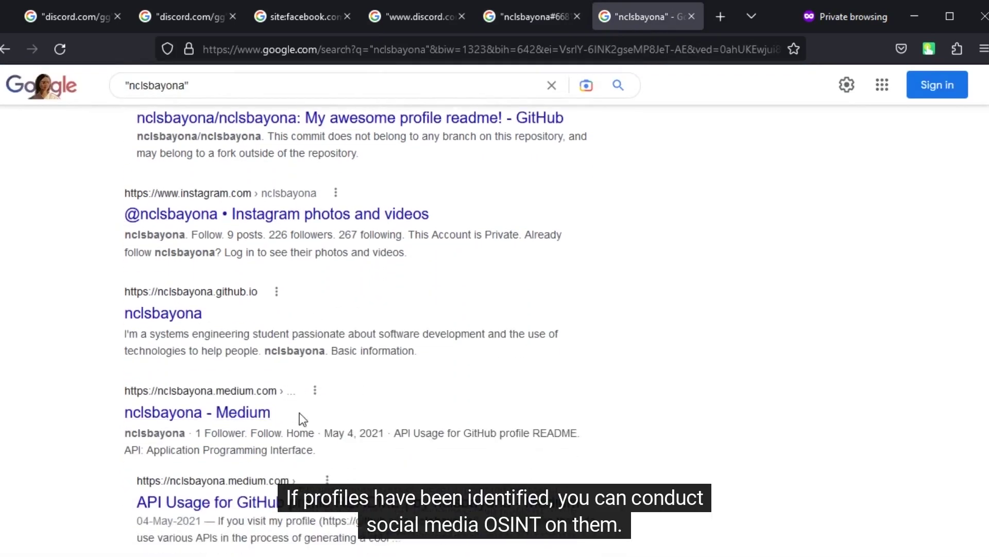
scroll(300, 415, down, 2)
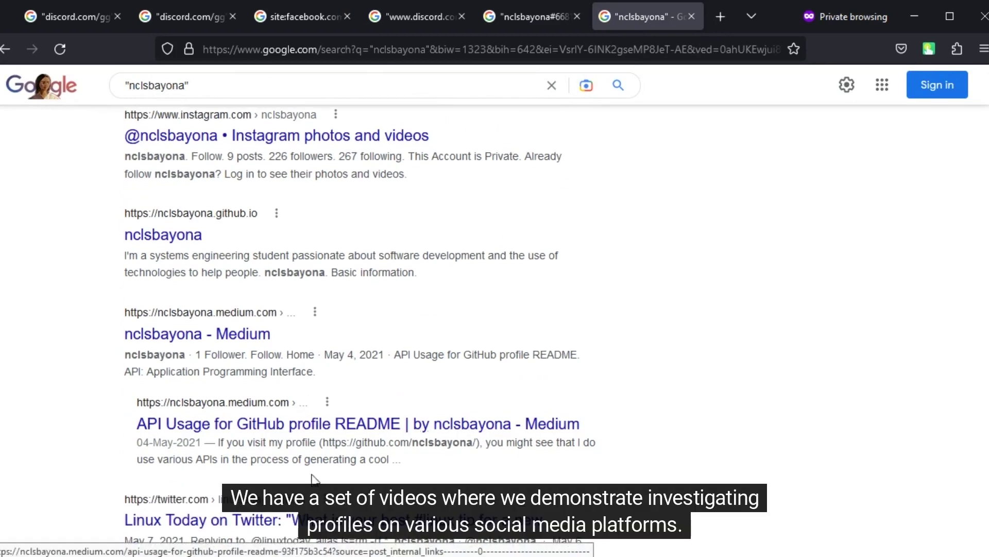